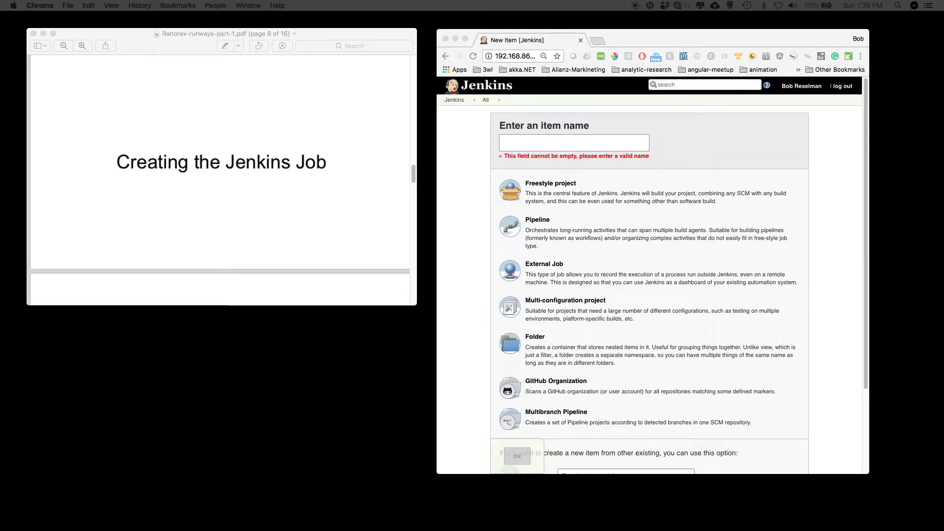
# - Create a new Freestyle project item named FeelingTrackerDevBuild
pyautogui.click(551, 143)
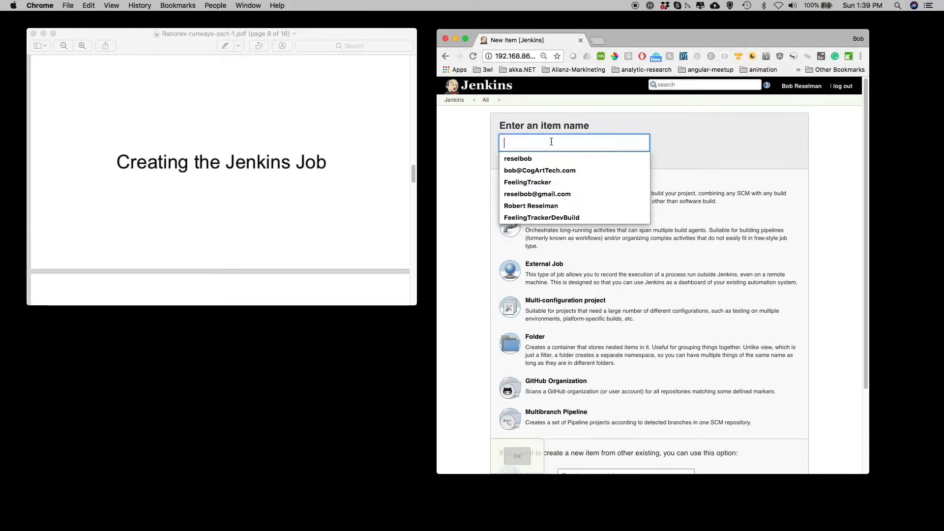
pyautogui.write('FeelingTrackerDevBuild')
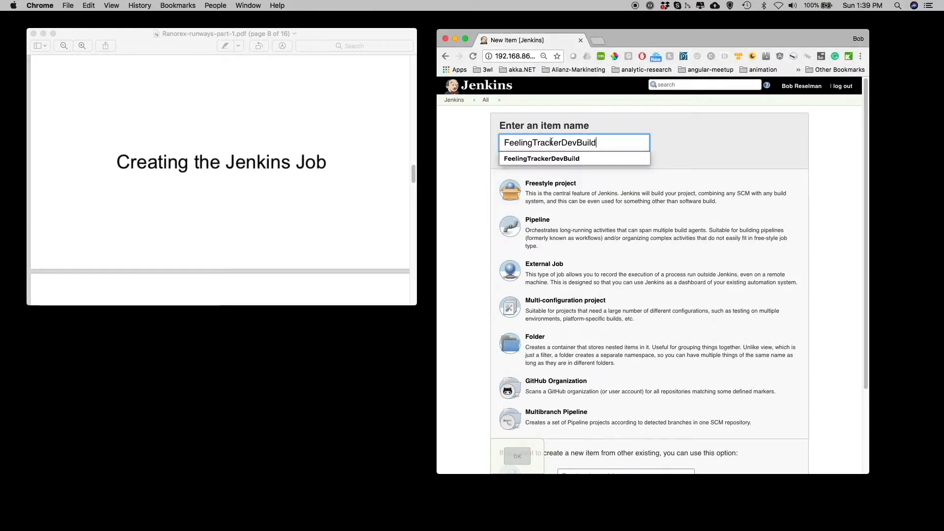
pyautogui.click(556, 192)
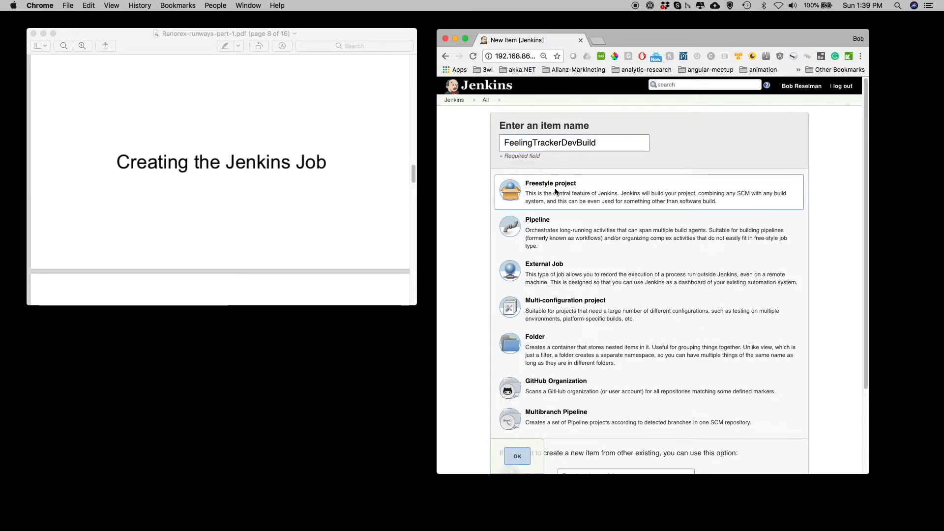
pyautogui.click(523, 463)
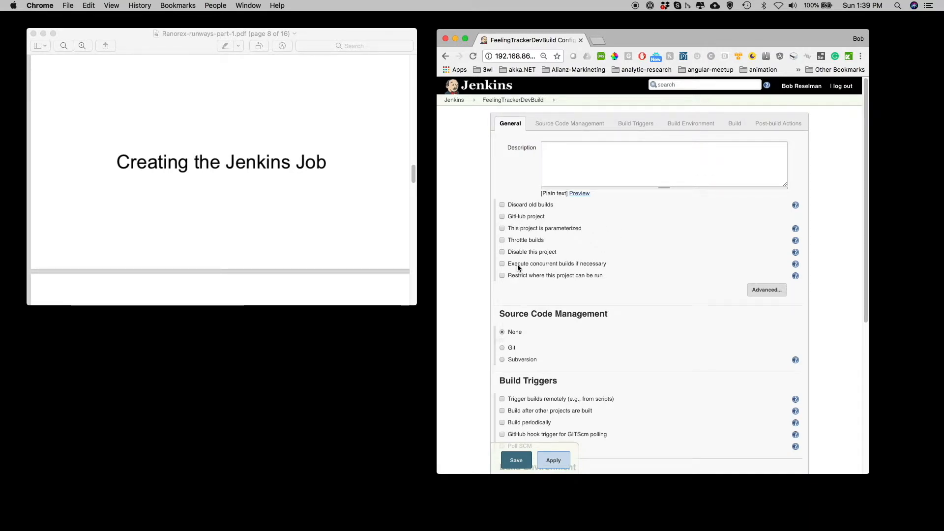
# - Paste the description "The CI/CD pipeline to build and test the Development branch of the FeelingTracker demonstration application" into the job
pyautogui.click(572, 160)
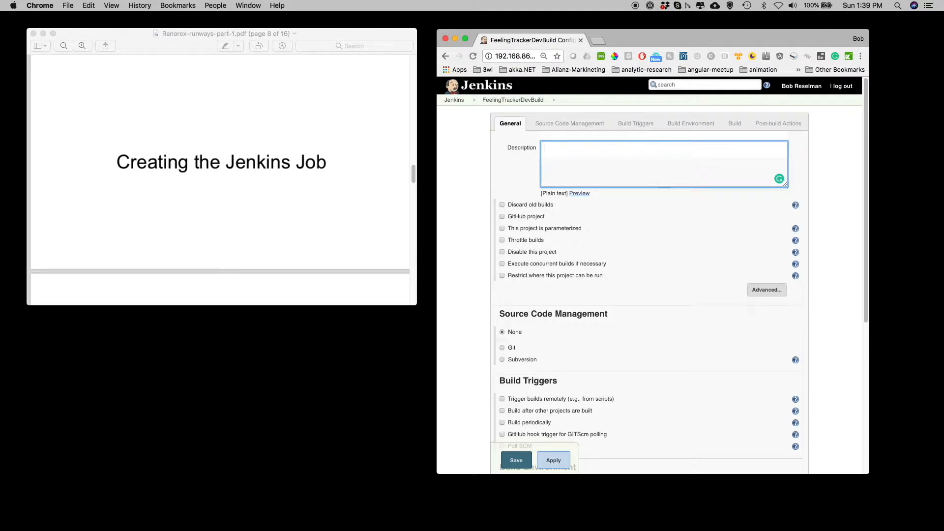
pyautogui.press('super+Tab')
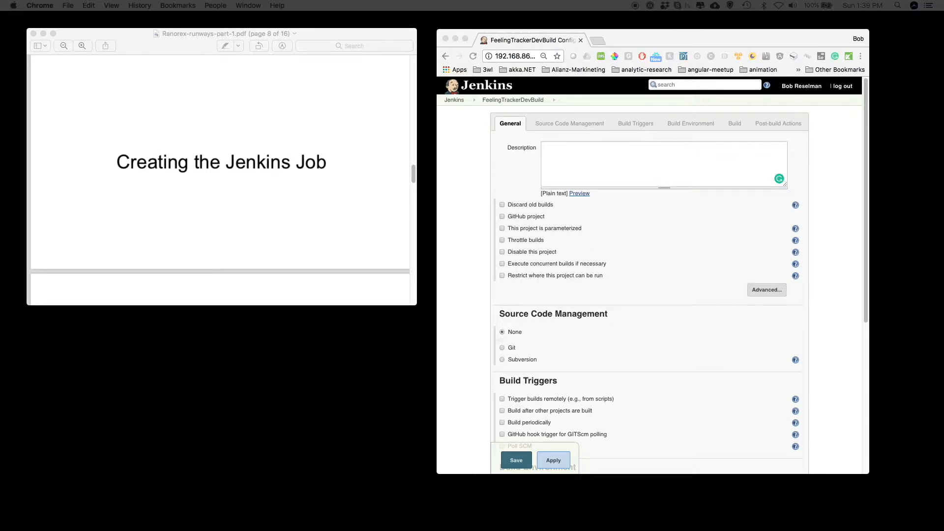
pyautogui.click(677, 175)
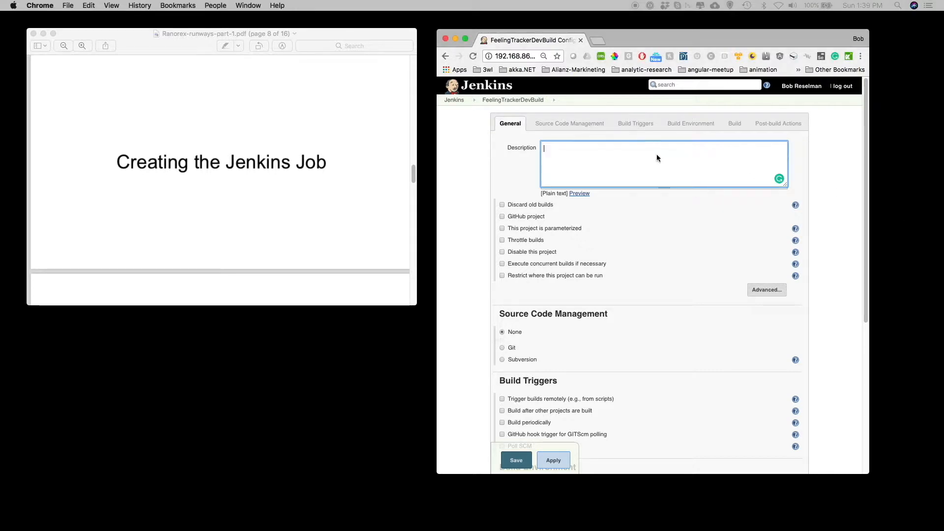
pyautogui.write('The CI/CD pipeline to build and test the Development branch of the FeelingTracker demonstration application')
# - Restrict where the project can run, setting the label expression to WinBuildServer
pyautogui.click(501, 275)
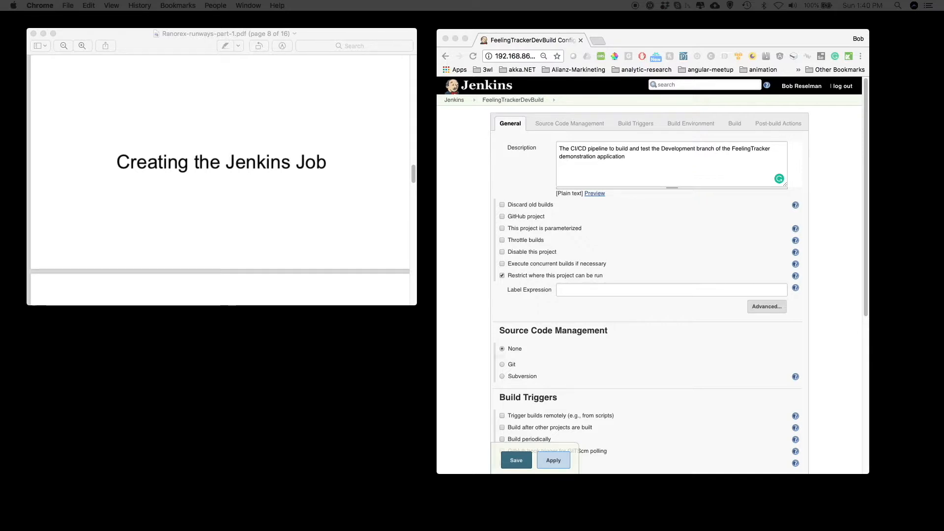
pyautogui.click(570, 289)
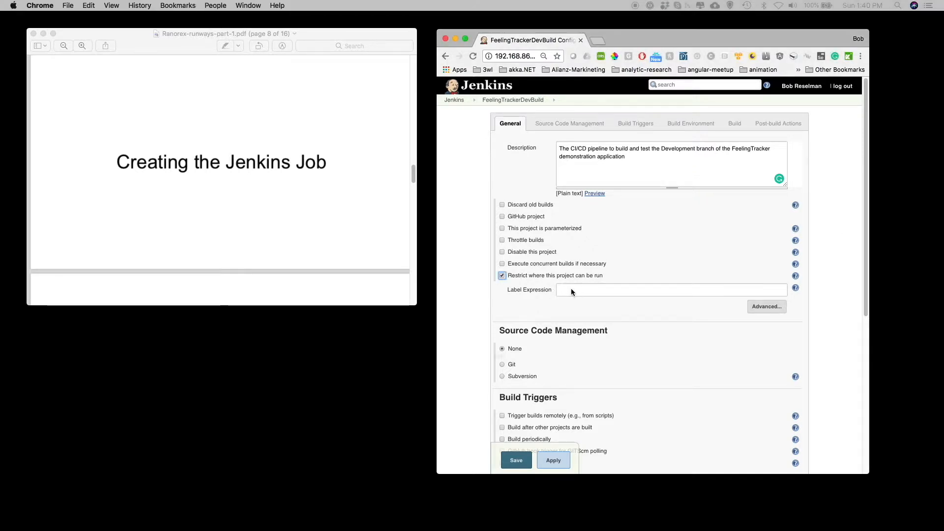
pyautogui.write('WinBuildServer')
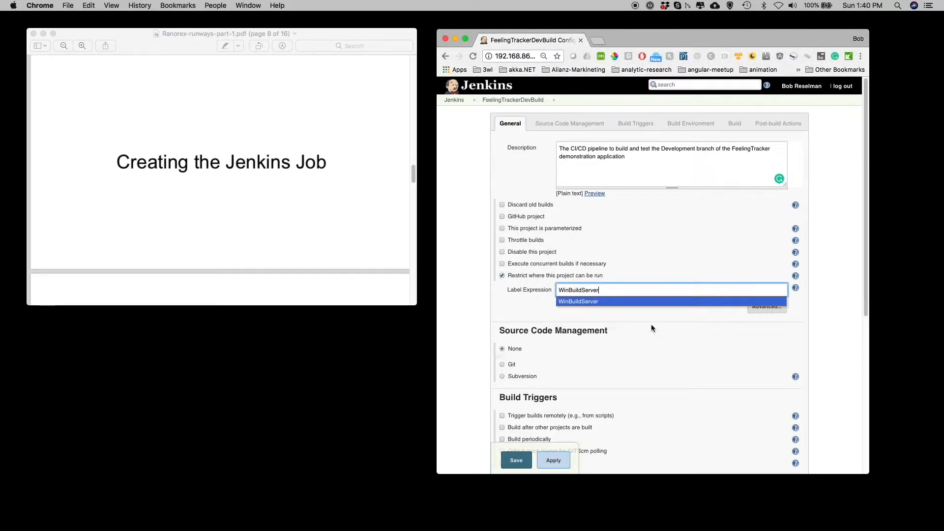
pyautogui.click(600, 302)
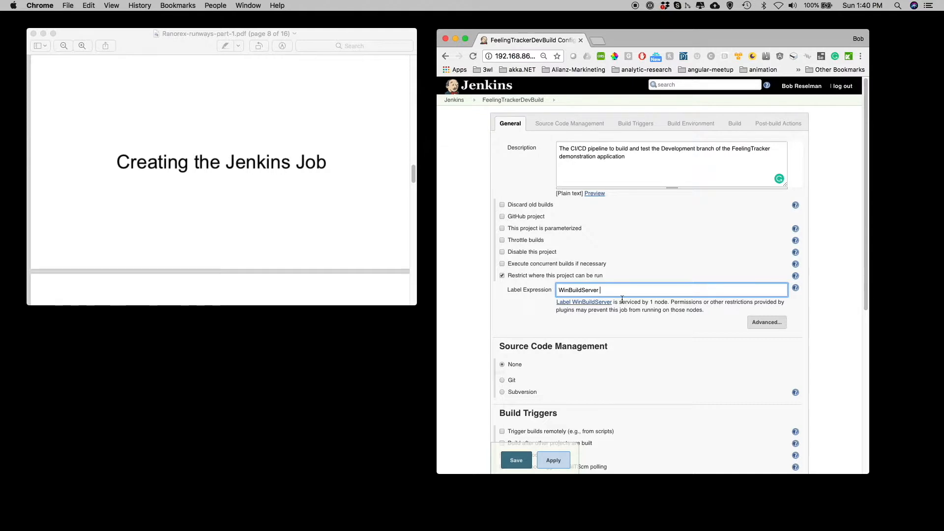
# - Choose Git for source code management and paste the FeelingTracker GitHub repository URL
pyautogui.scroll(-1, 602, 312)
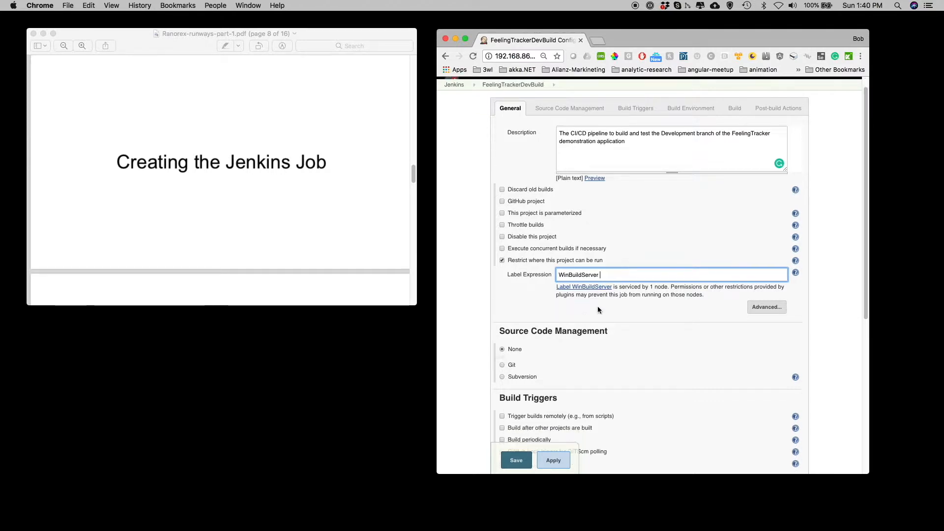
pyautogui.click(502, 364)
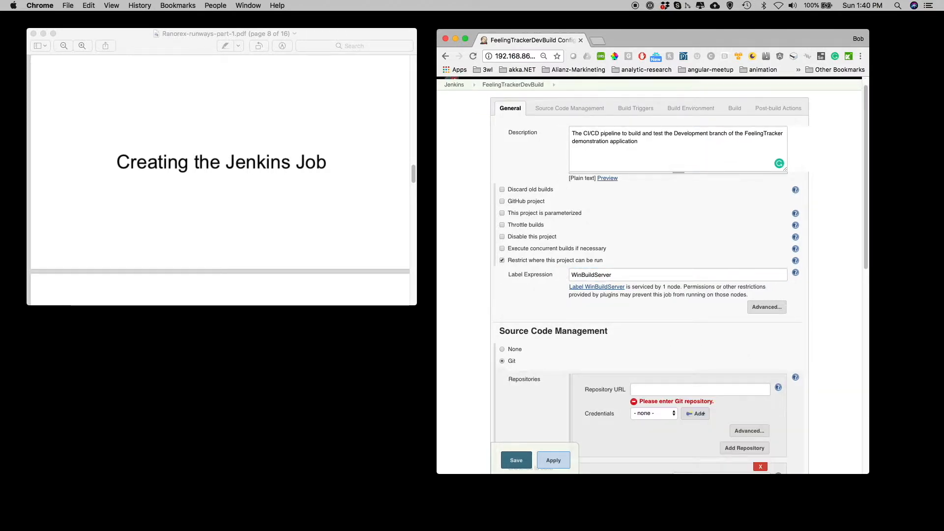
pyautogui.press('super+Tab')
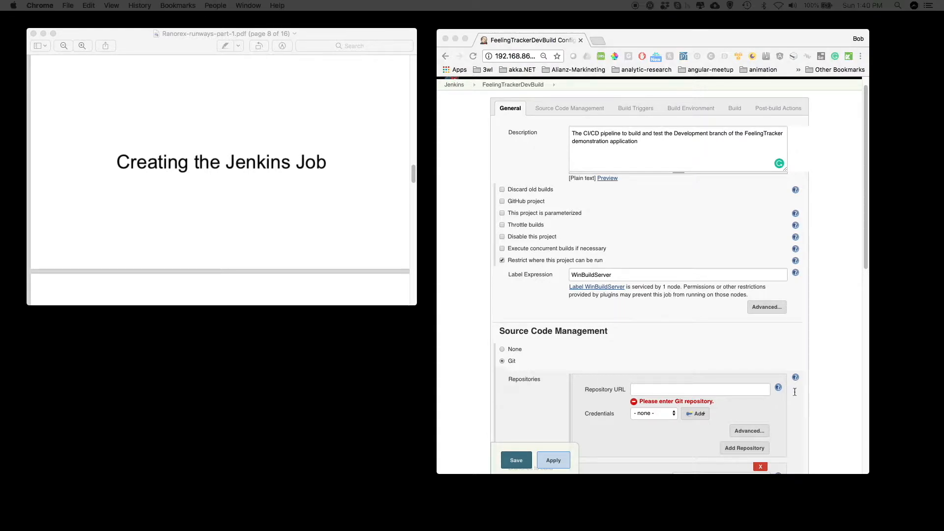
pyautogui.click(669, 392)
pyautogui.write('https://github.com/reselbob/feelingTracker/')
pyautogui.scroll(-3, 709, 366)
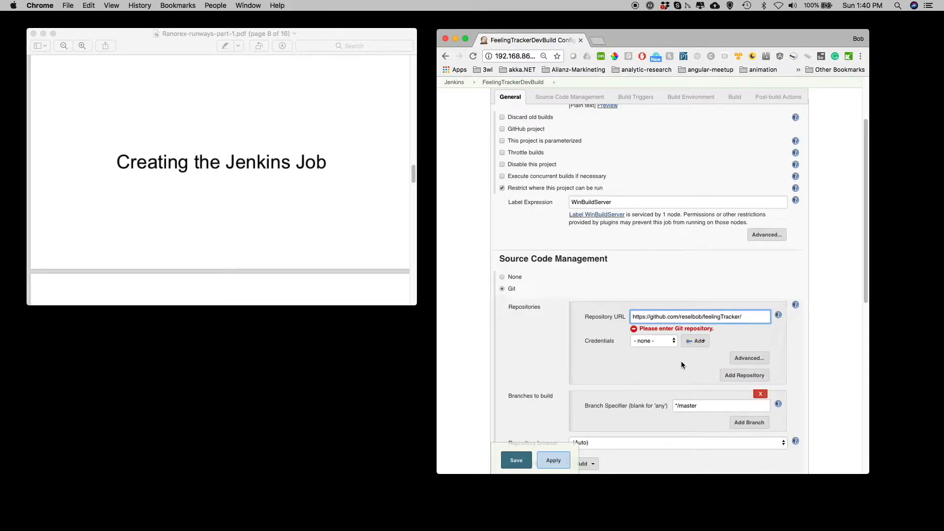
pyautogui.scroll(-1, 684, 366)
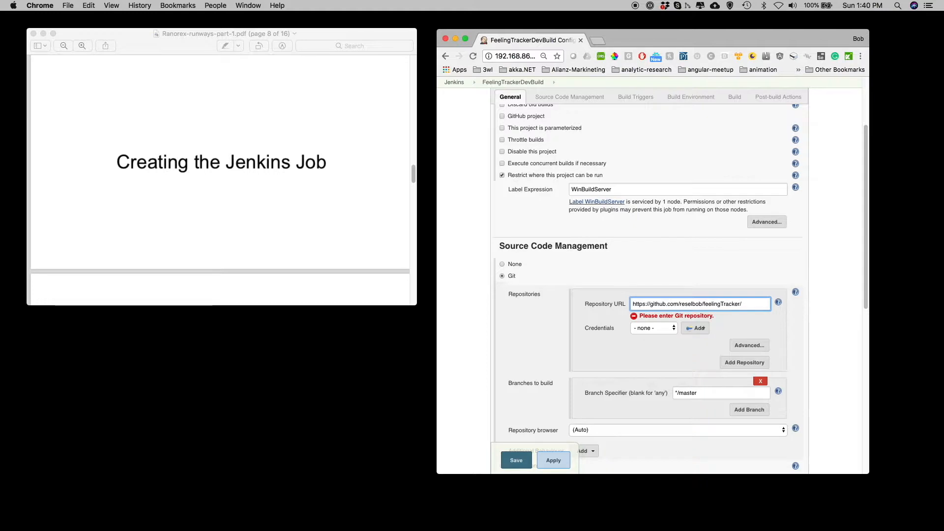
# - Set the branch specifier to */development
pyautogui.press('super+Tab')
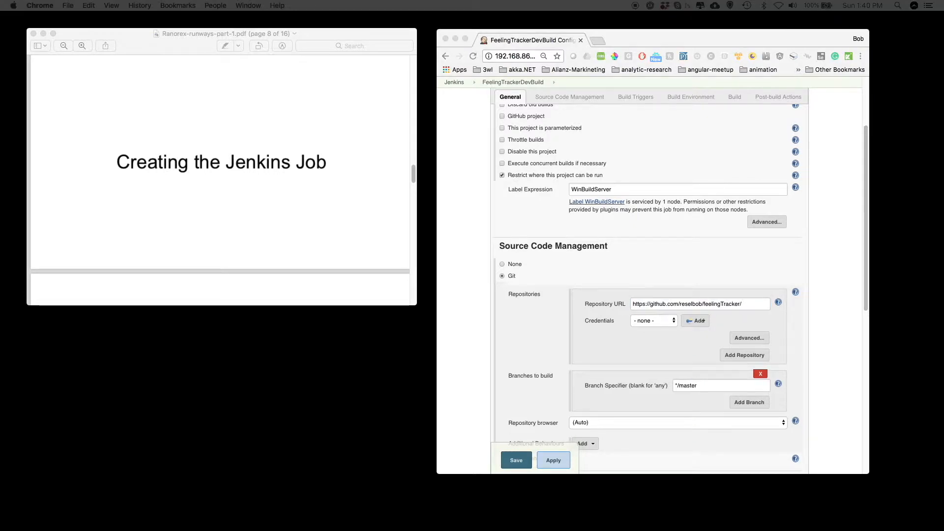
pyautogui.click(698, 385)
pyautogui.moveTo(698, 385); pyautogui.dragTo(657, 386)
pyautogui.write('*/development')
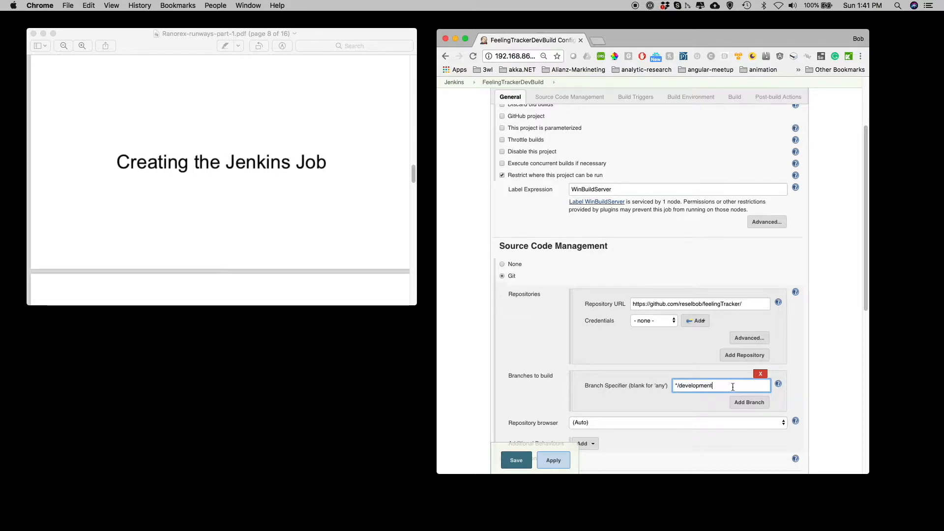
# - Enable Poll SCM as a build trigger with the schedule H/15 * * * *
pyautogui.scroll(-2, 660, 332)
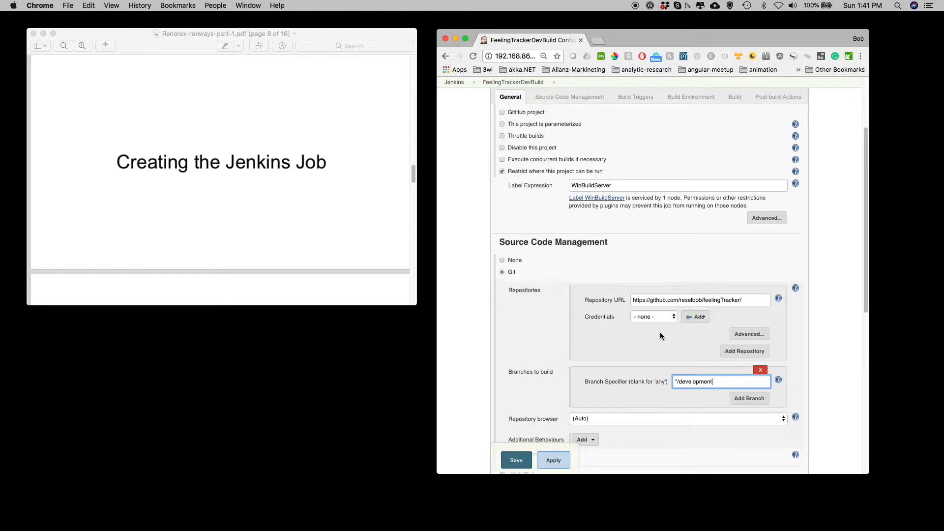
pyautogui.scroll(-5, 660, 334)
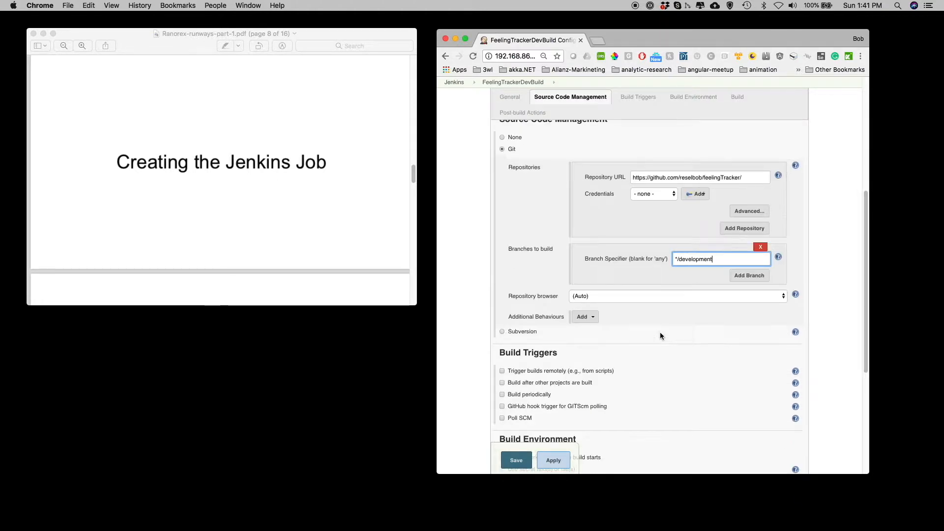
pyautogui.click(502, 417)
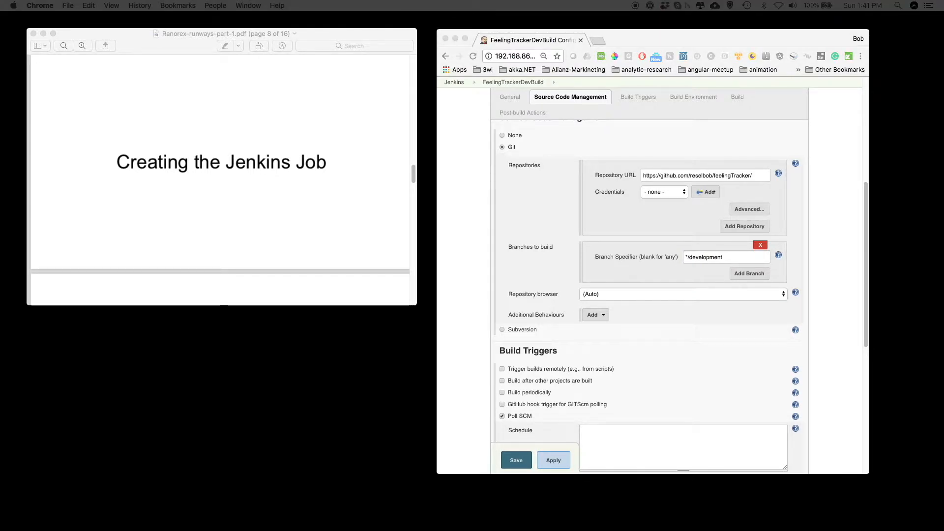
pyautogui.click(641, 434)
pyautogui.write('H/15 * * * *')
pyautogui.scroll(-1, 659, 350)
pyautogui.scroll(-10, 659, 351)
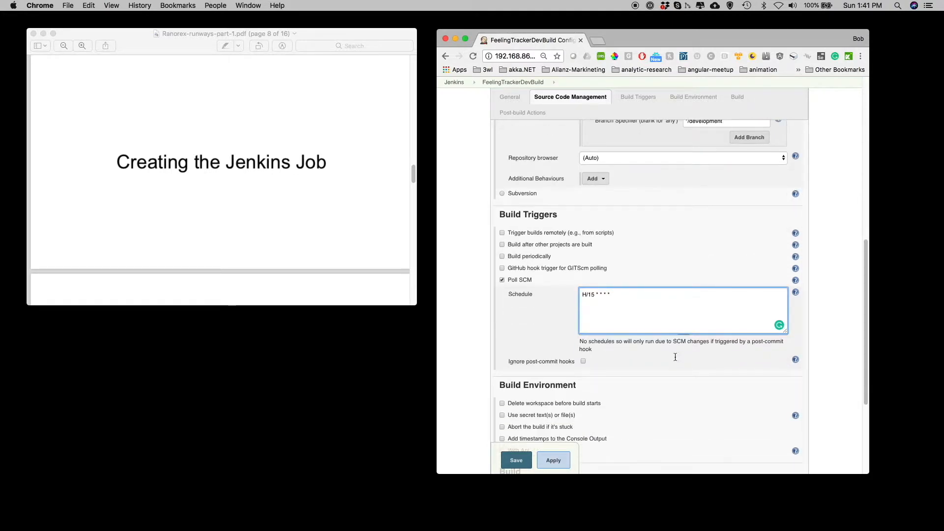
# - Add an Execute Windows batch command build step with the command npm install
pyautogui.scroll(-2, 674, 359)
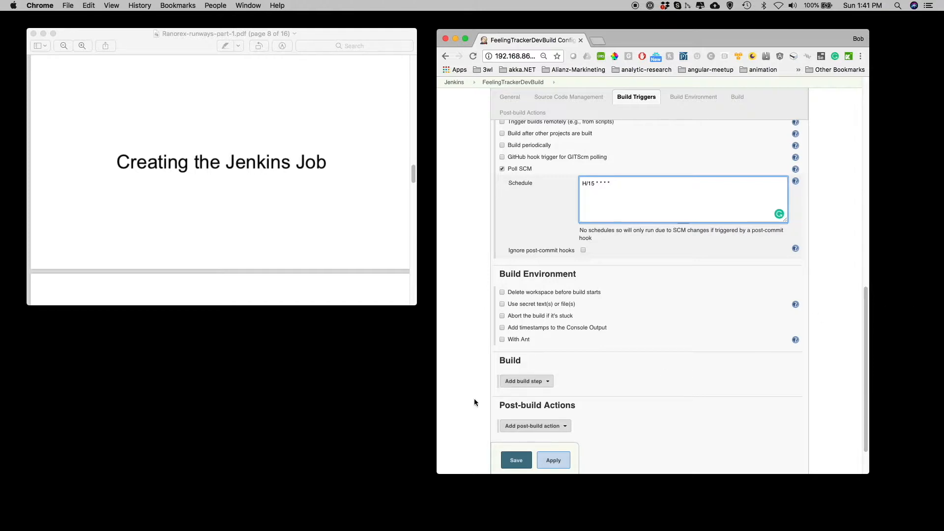
pyautogui.click(544, 381)
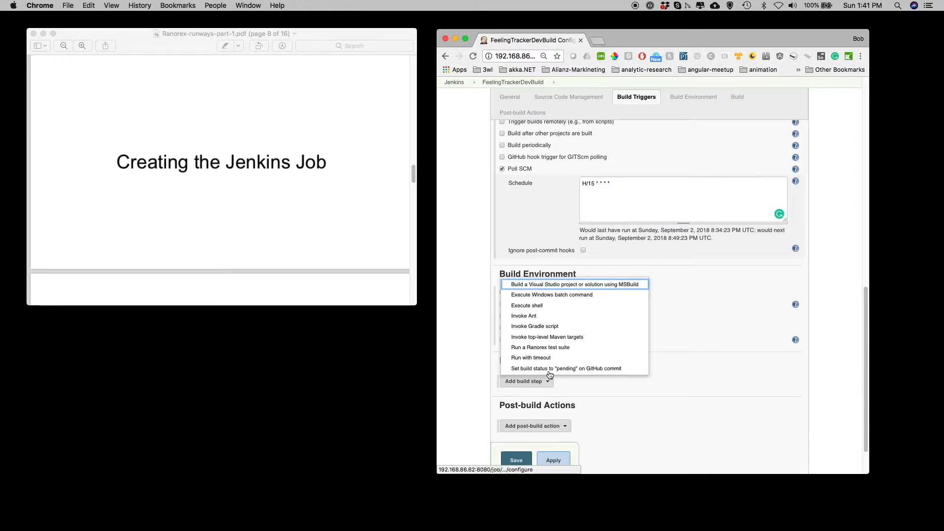
pyautogui.click(544, 295)
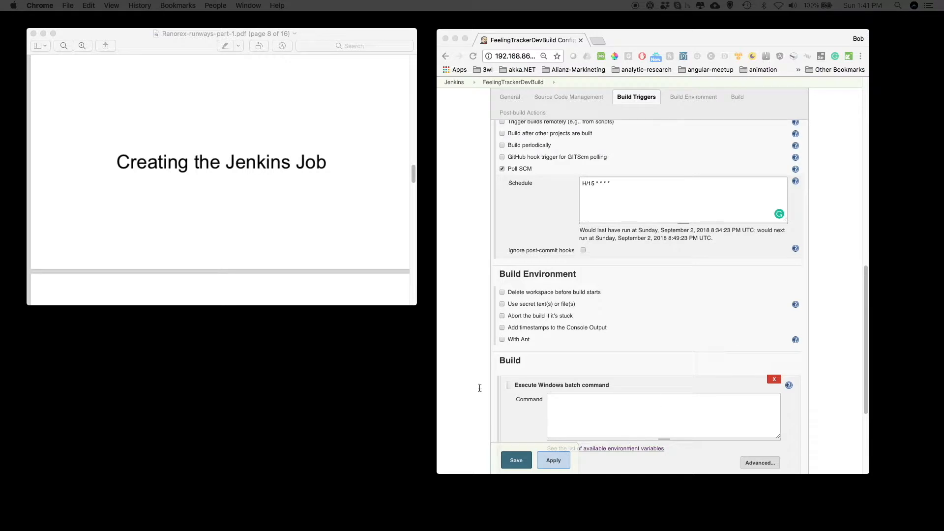
pyautogui.click(567, 403)
pyautogui.click(582, 405)
pyautogui.write('npm install')
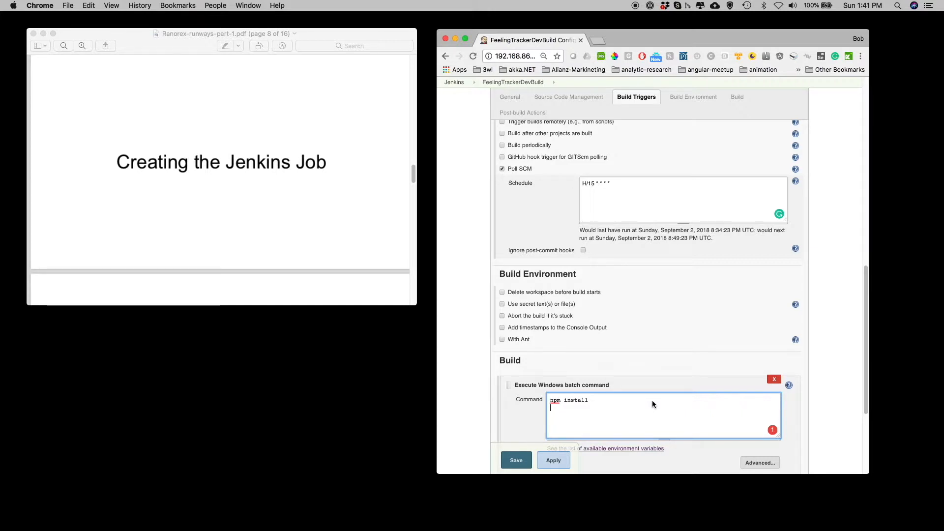
pyautogui.scroll(-1, 632, 378)
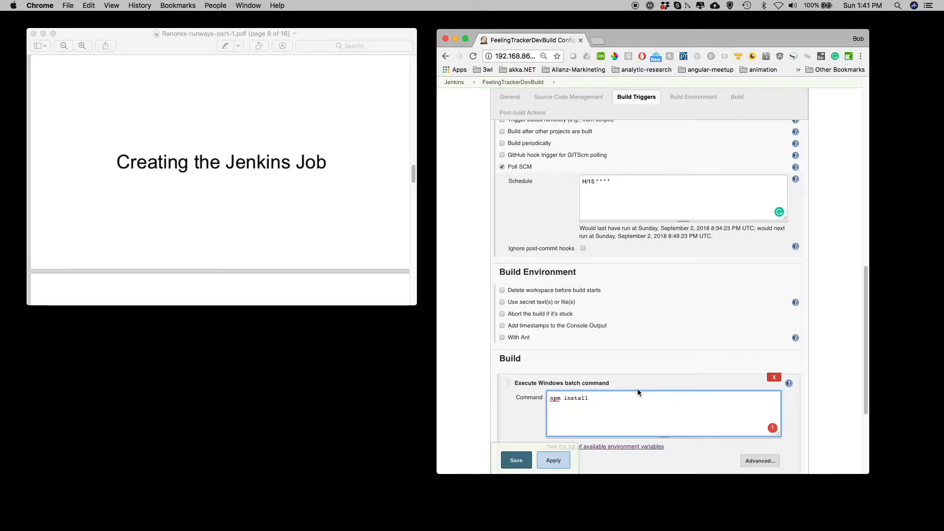
pyautogui.scroll(-1, 632, 394)
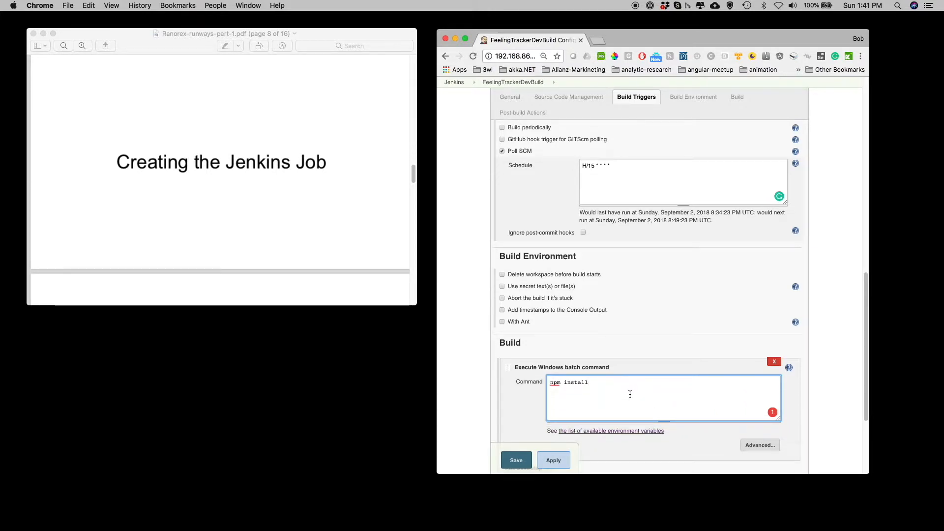
pyautogui.scroll(-1, 630, 394)
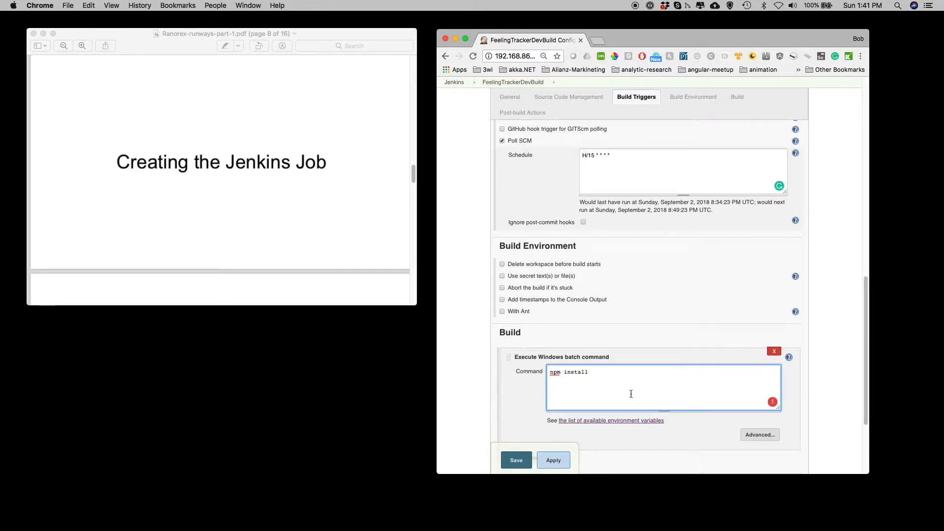
pyautogui.scroll(-6, 632, 393)
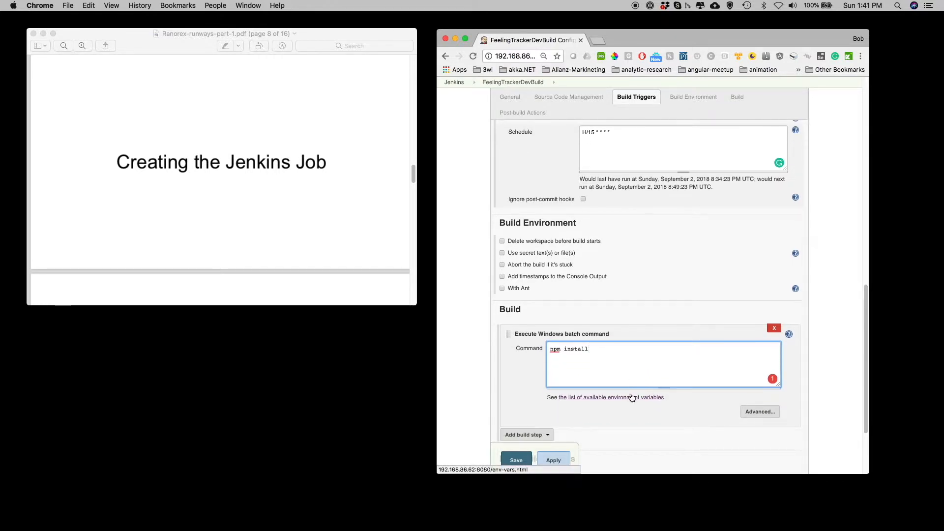
# - Add a second Execute Windows batch command build step with the command npm test
pyautogui.click(547, 371)
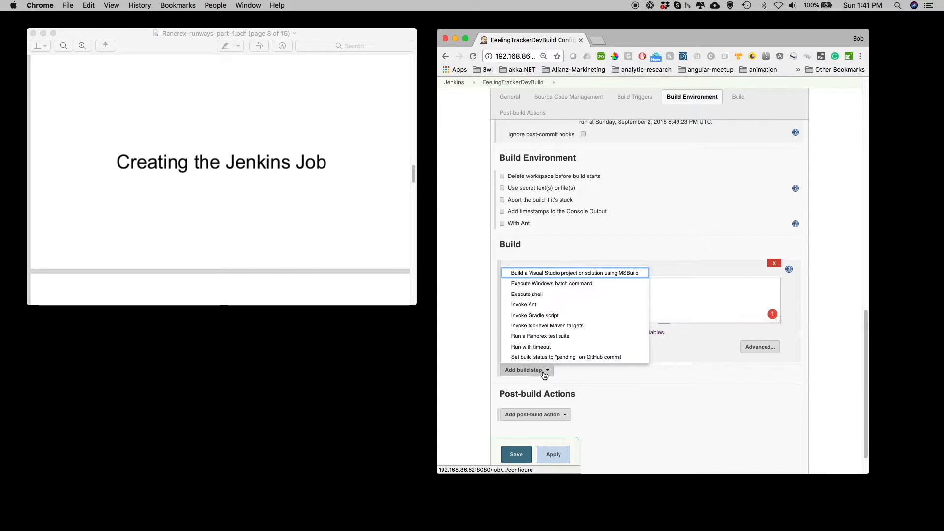
pyautogui.click(541, 283)
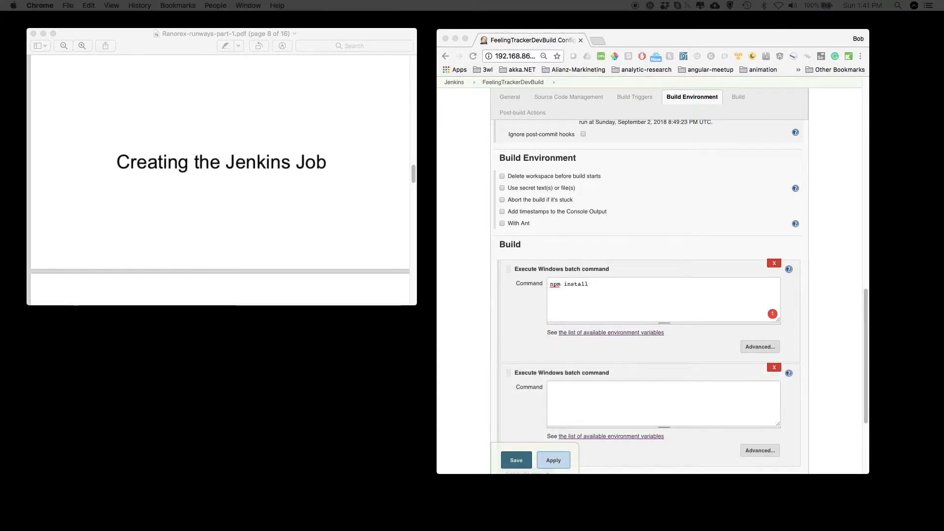
pyautogui.click(568, 400)
pyautogui.write('npm test')
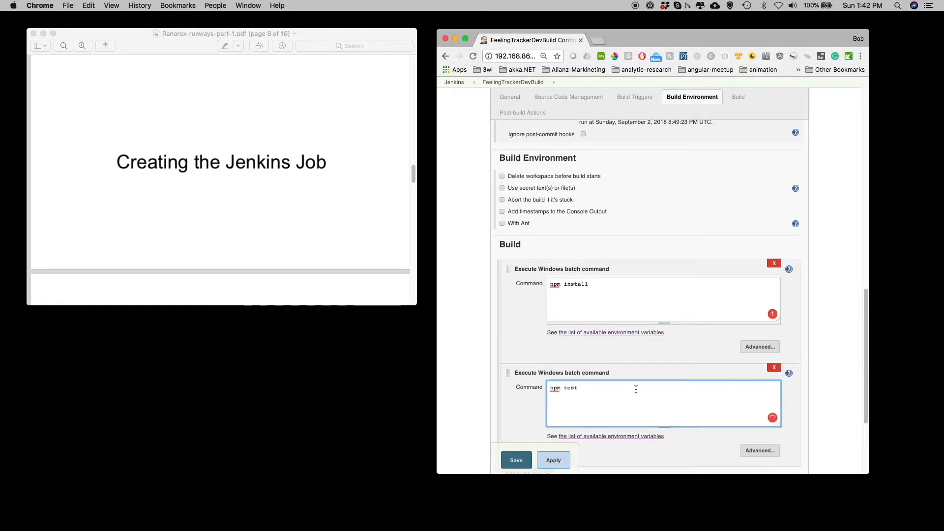
# - Add a build step that builds a Visual Studio solution with MSBuild, choosing the ReselbobPCBuild MSBuild version
pyautogui.scroll(-4, 635, 389)
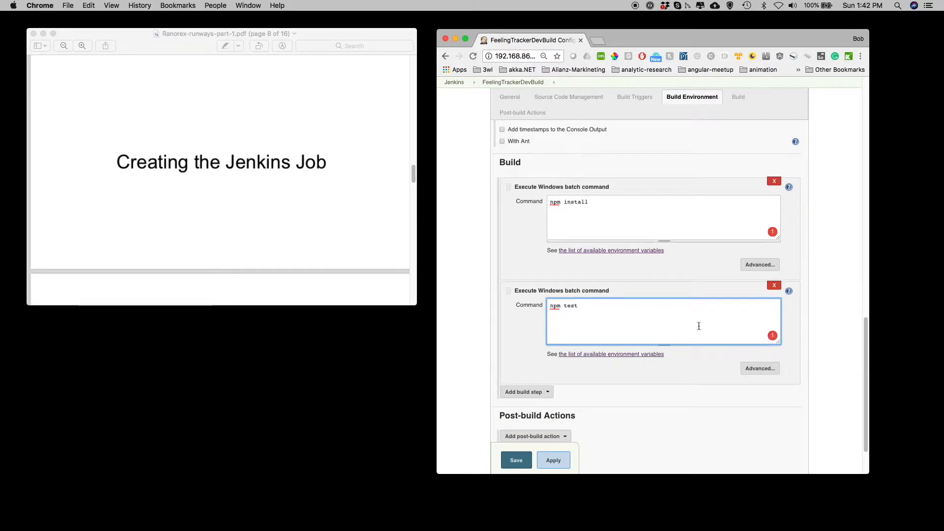
pyautogui.click(548, 393)
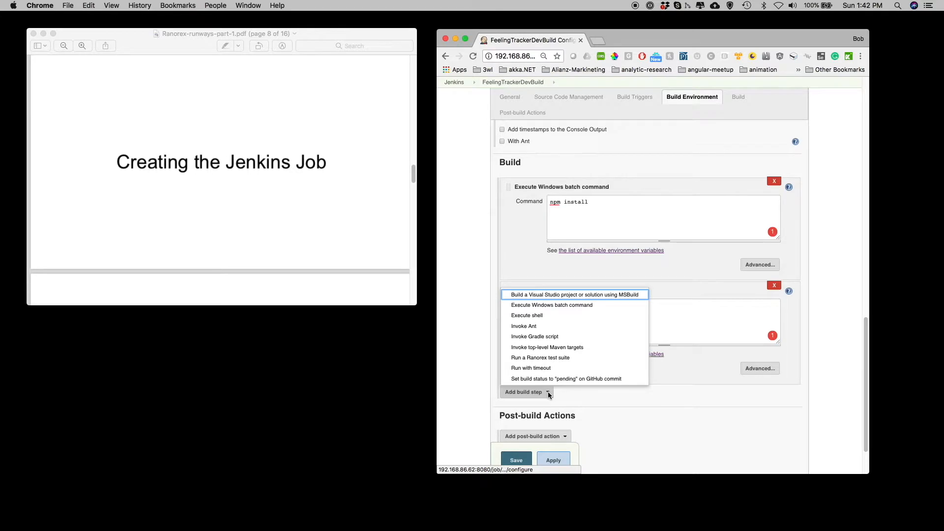
pyautogui.click(590, 295)
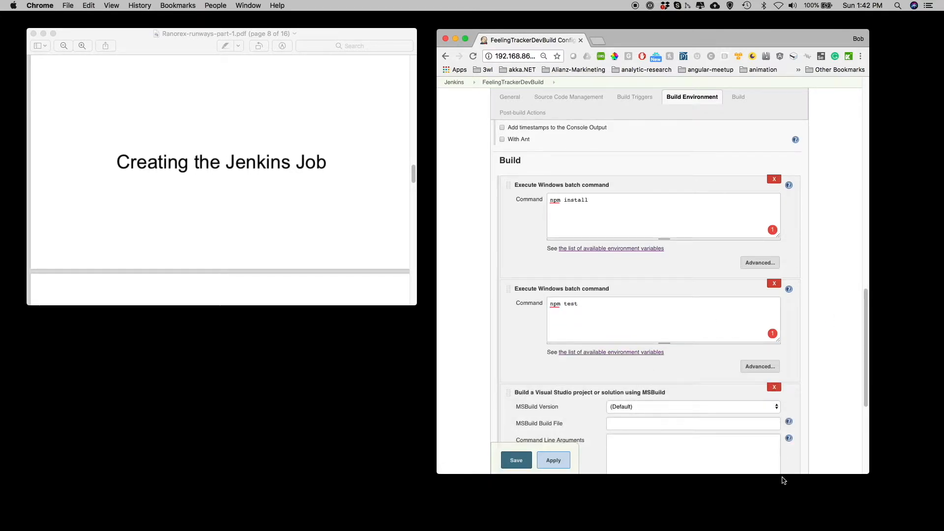
pyautogui.click(775, 409)
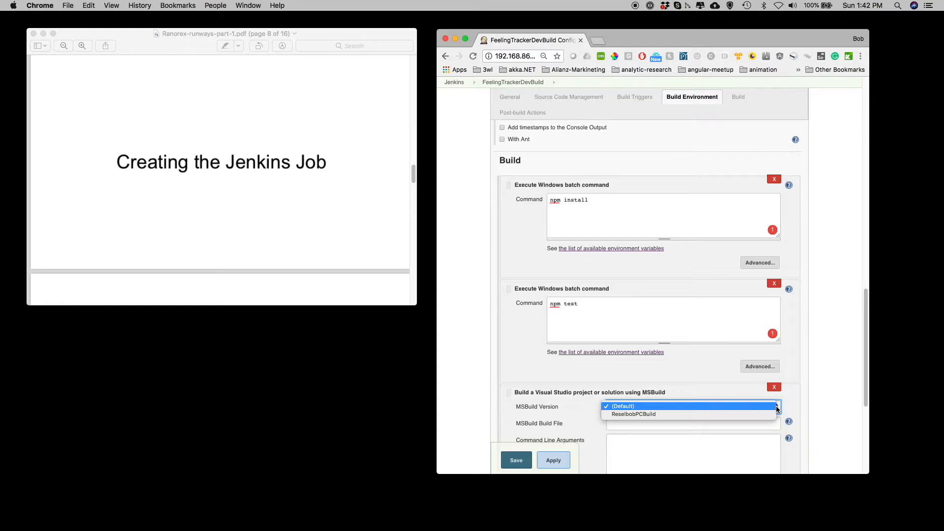
pyautogui.click(669, 414)
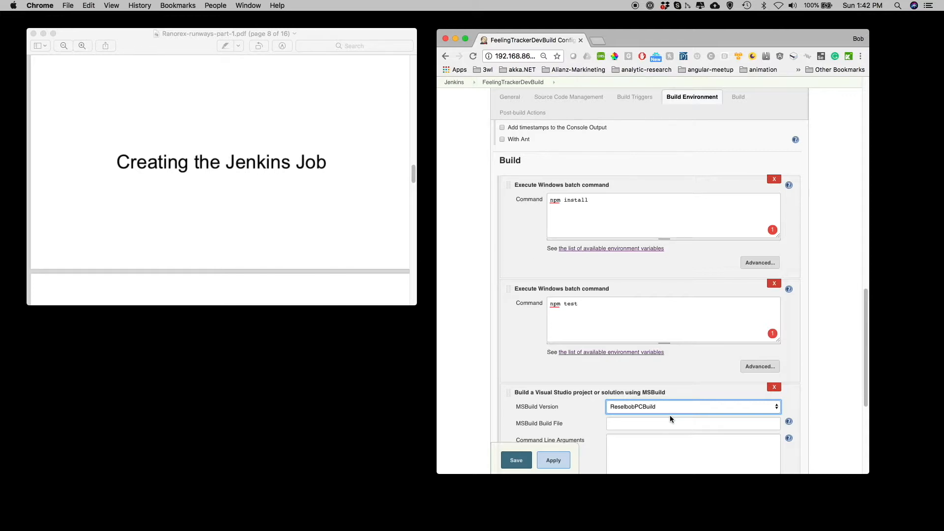
# - Paste the feelingTrackerRanorexTest.sln solution path from the ranorex folder as the MSBuild build file
pyautogui.press('super+Tab')
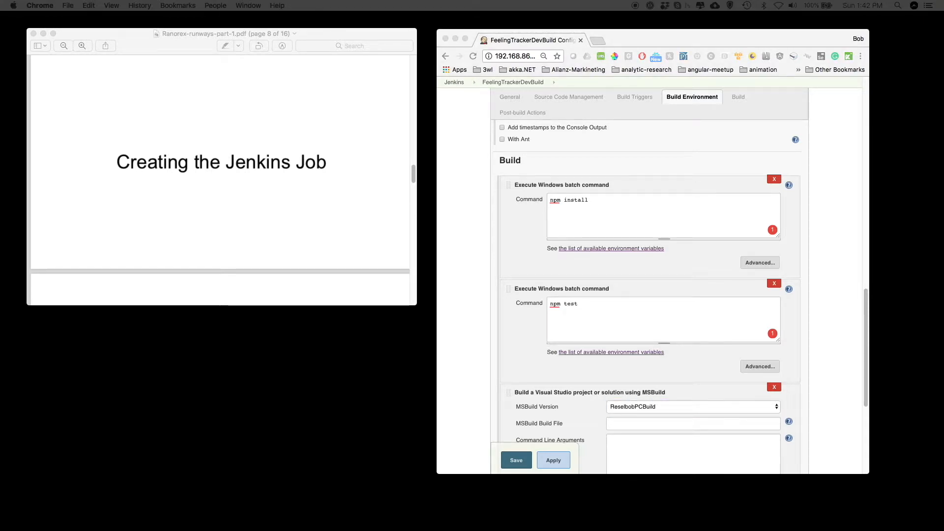
pyautogui.click(611, 427)
pyautogui.click(611, 427)
pyautogui.press('super+v')
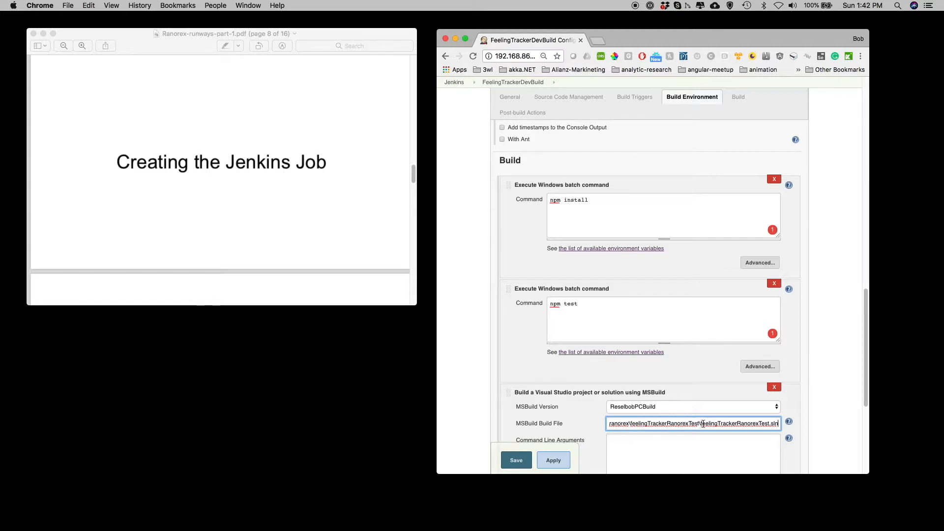
pyautogui.moveTo(703, 424); pyautogui.dragTo(777, 421)
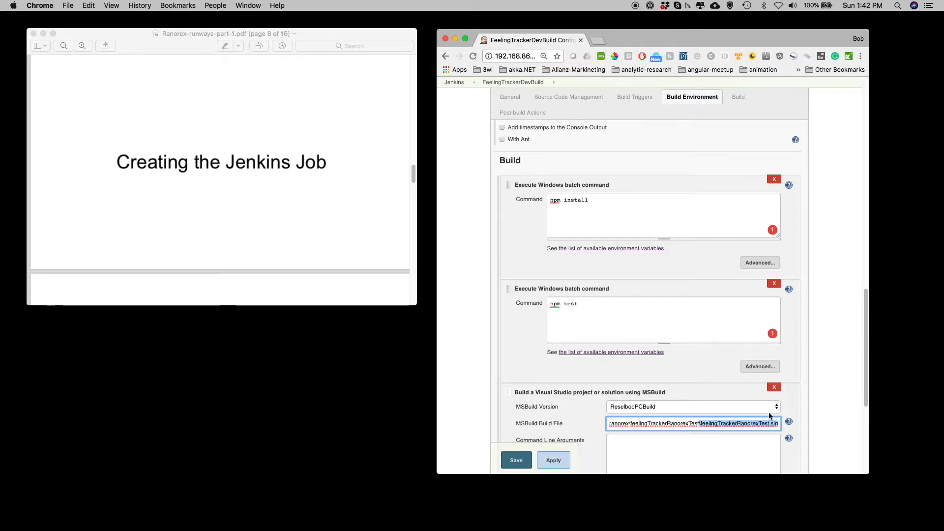
# - Add another Execute Windows batch command build step with the command forever start app.js
pyautogui.scroll(-2, 706, 374)
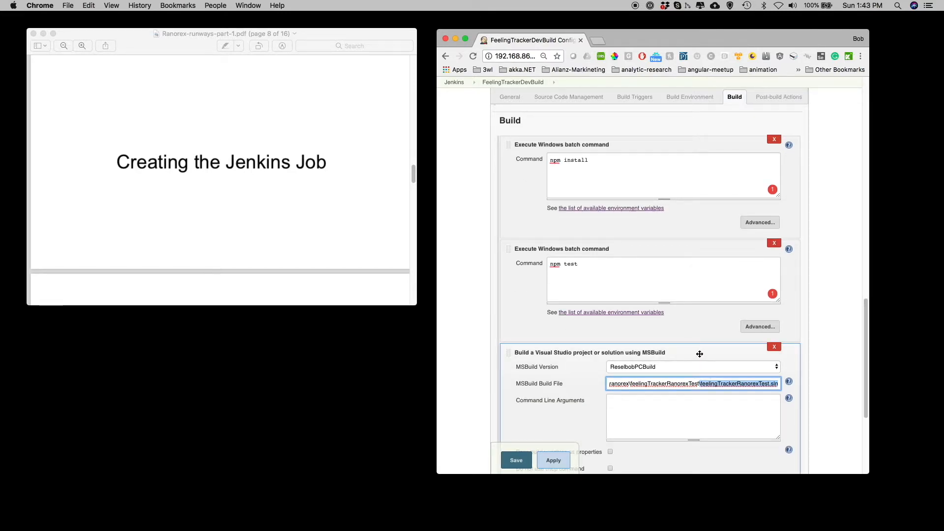
pyautogui.scroll(-4, 694, 359)
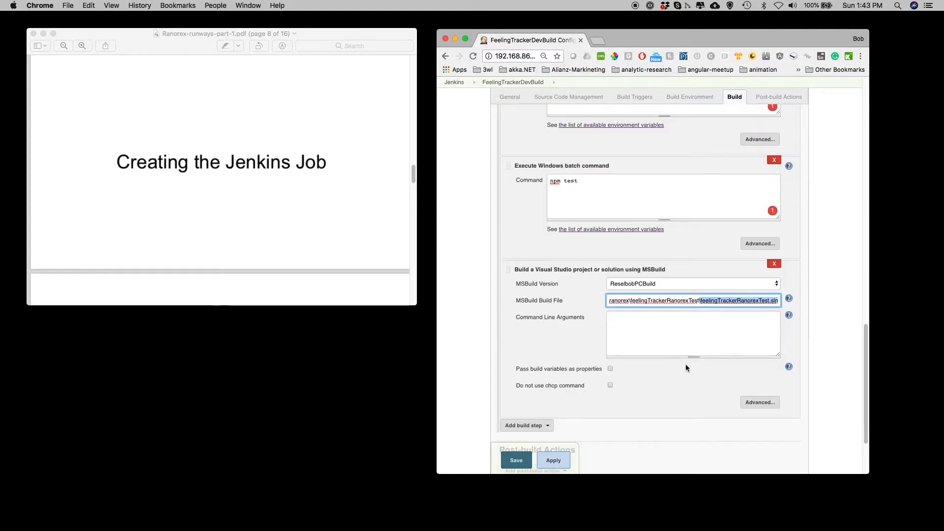
pyautogui.scroll(-2, 685, 368)
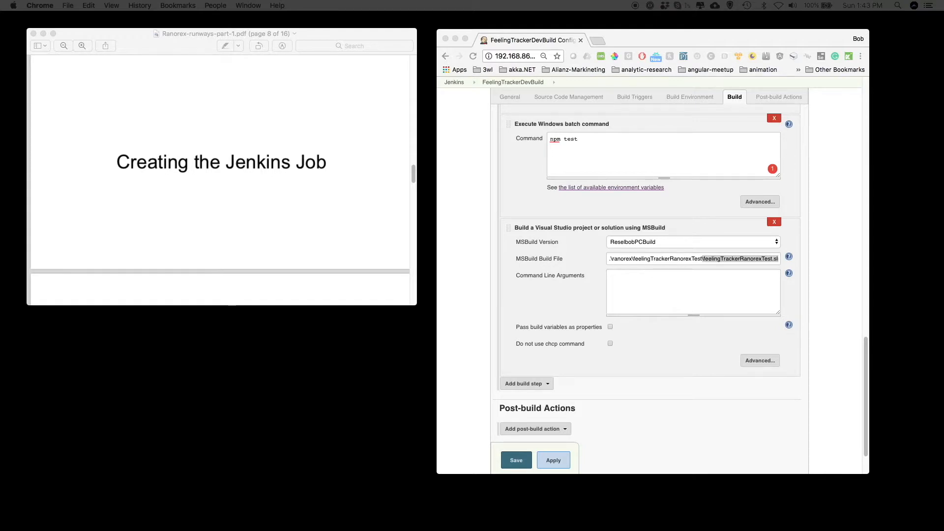
pyautogui.click(536, 384)
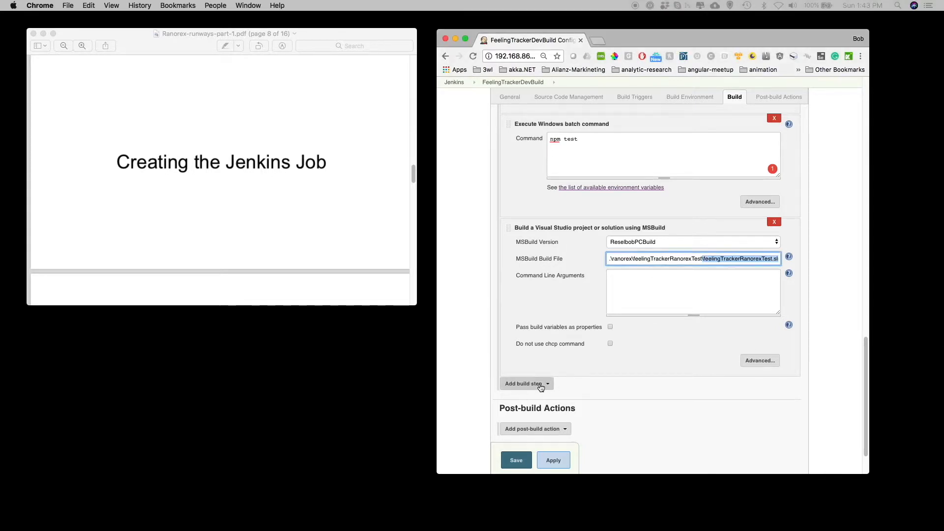
pyautogui.click(544, 299)
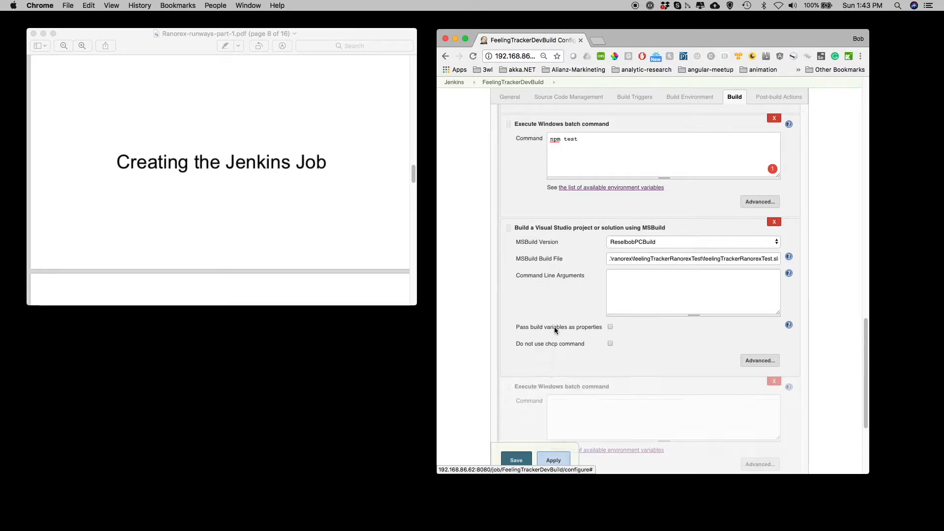
pyautogui.click(558, 402)
pyautogui.write('forever start app.js')
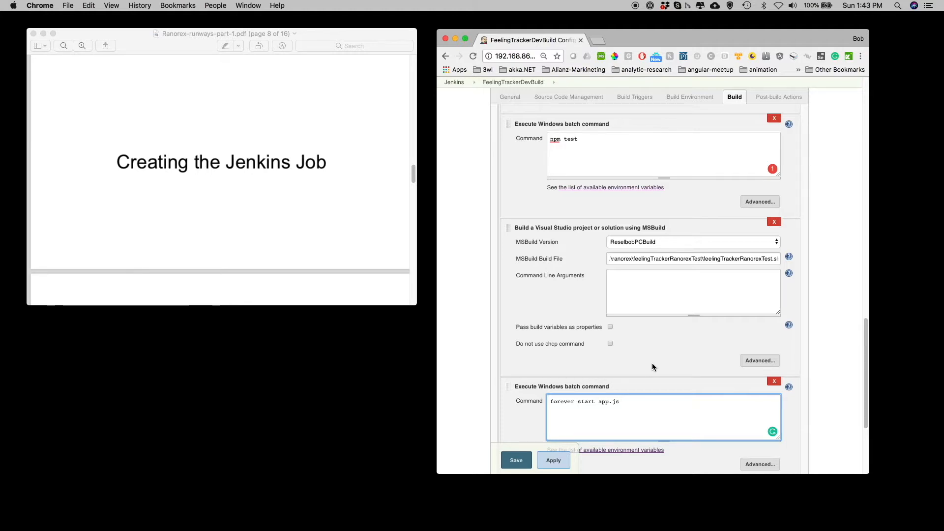
# - Add a Run a Ranorex test suite build step and paste the bin\Debug\feelingTrackerRanorexTest test suite file path
pyautogui.scroll(-1, 653, 364)
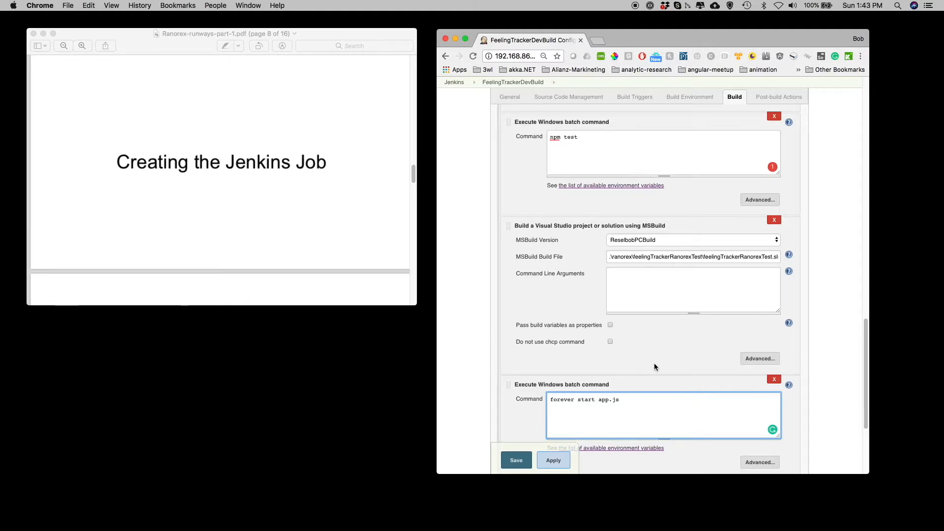
pyautogui.scroll(-1, 654, 366)
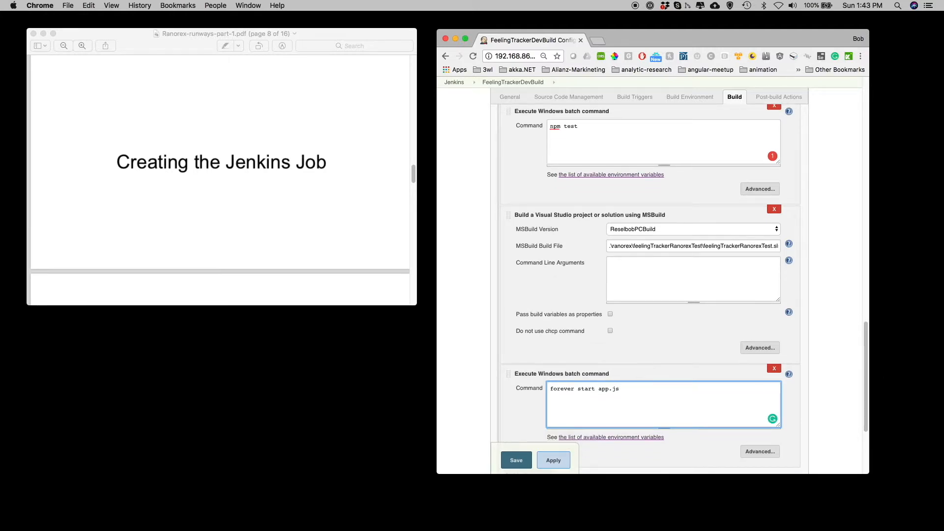
pyautogui.scroll(-5, 676, 429)
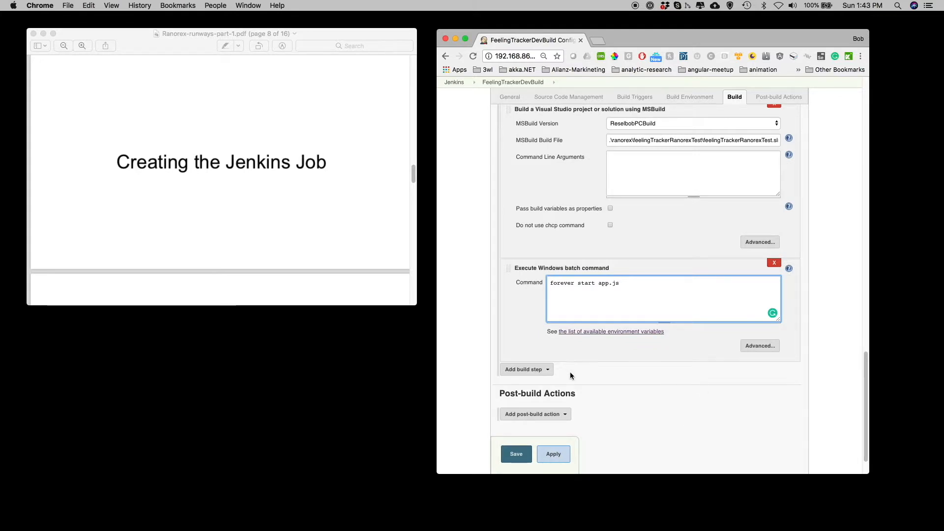
pyautogui.click(544, 371)
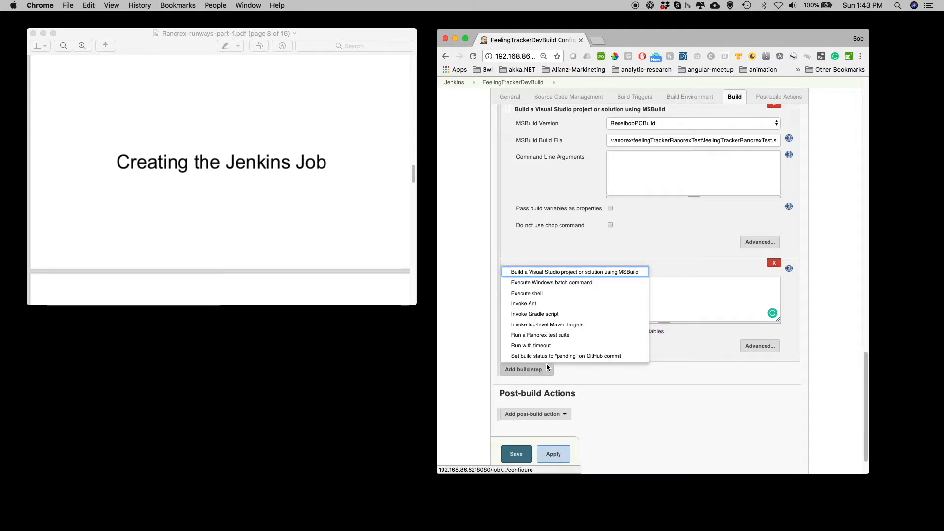
pyautogui.click(544, 336)
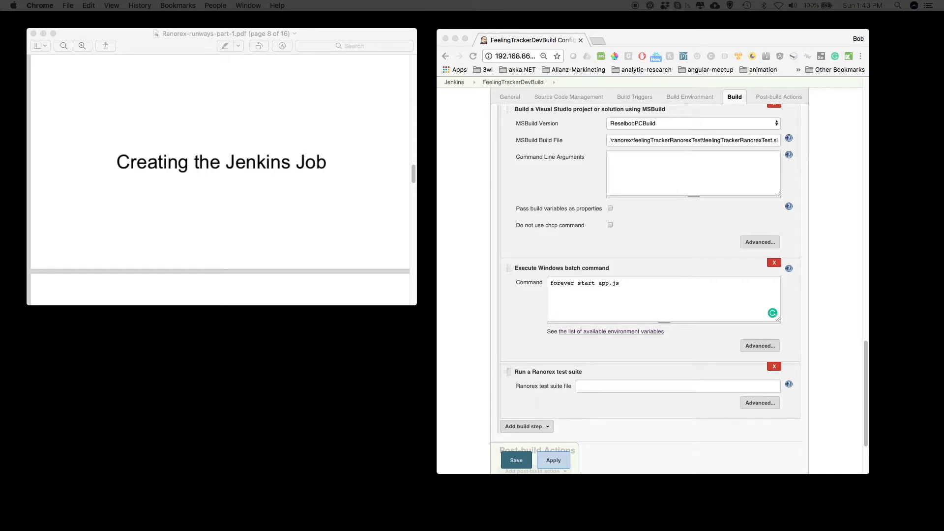
pyautogui.click(649, 387)
pyautogui.click(649, 388)
pyautogui.write('.\\ranorex\\feelingTrackerRanorexTest\\bin\\Debug\\feelingTrackerRanorexTest.rxtst')
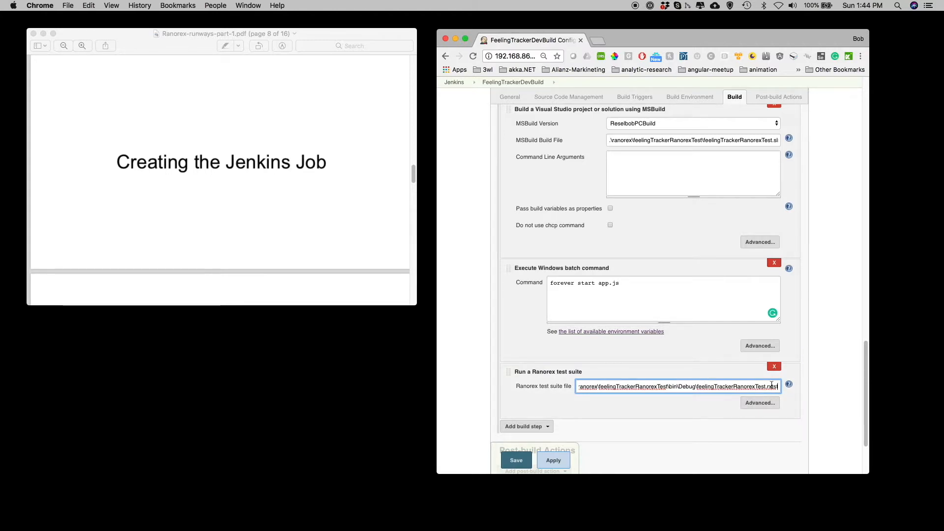
# - Open the Ranorex step's advanced options, set the report file name to BasicReport and enable JUnit-compatible report
pyautogui.moveTo(765, 387); pyautogui.dragTo(780, 389)
pyautogui.click(759, 403)
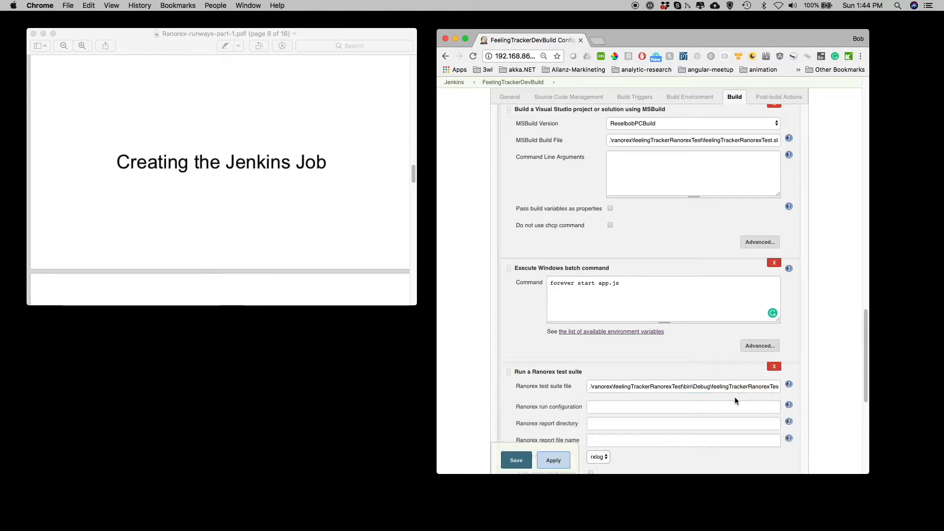
pyautogui.scroll(-1, 680, 387)
pyautogui.scroll(-2, 680, 386)
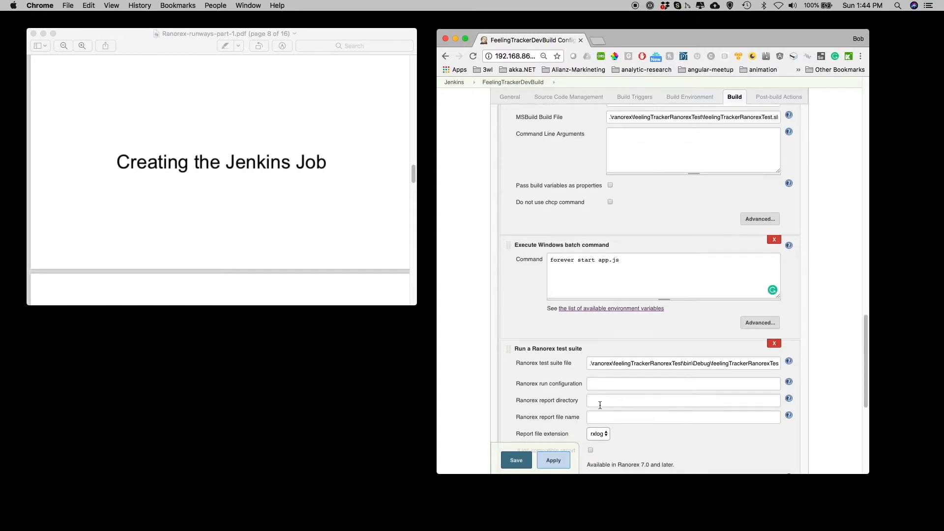
pyautogui.click(600, 412)
pyautogui.write('Bas')
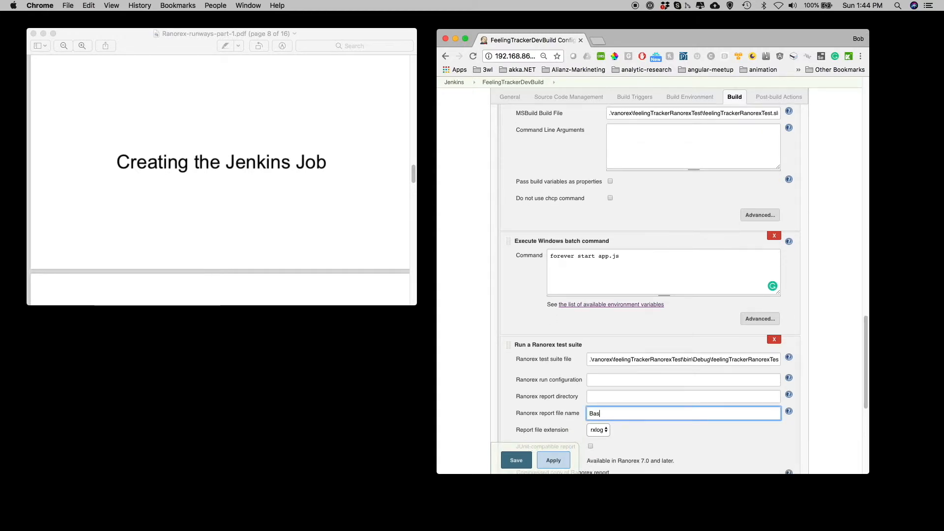
pyautogui.write('icReport')
pyautogui.scroll(-3, 644, 392)
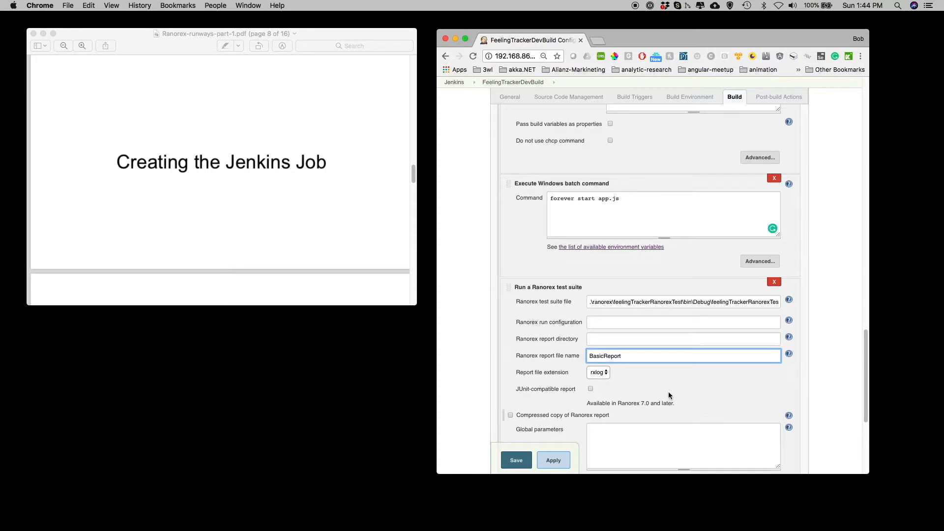
pyautogui.click(591, 390)
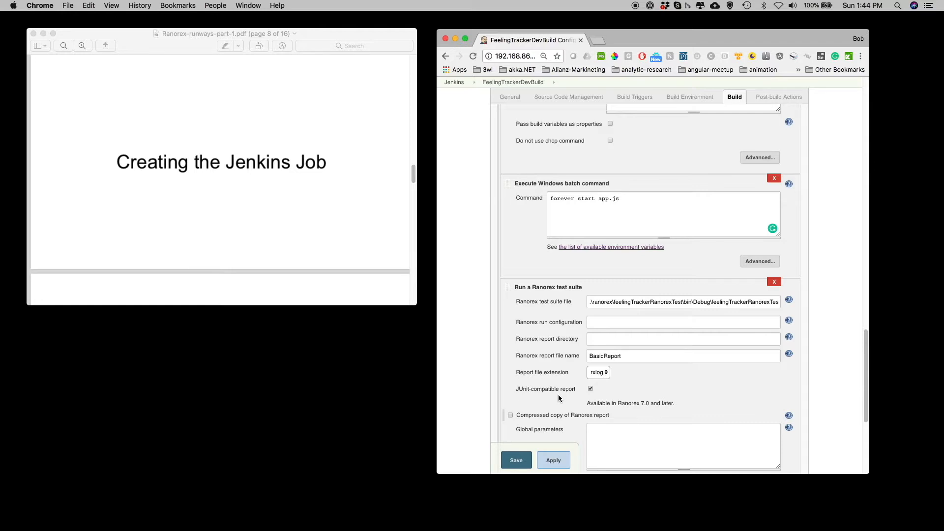
# - Add a final Execute Windows batch command build step with the command taskkill /im node.exe /F
pyautogui.scroll(-1, 591, 386)
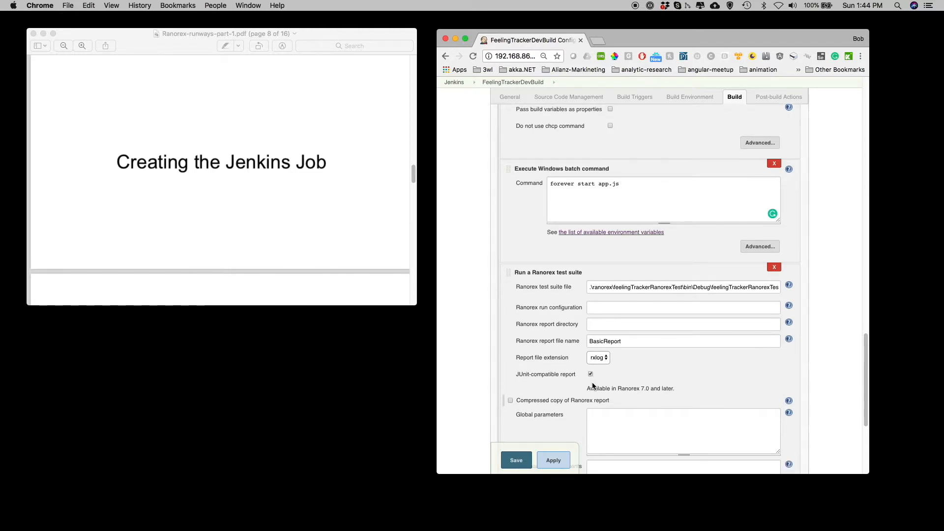
pyautogui.scroll(-1, 594, 382)
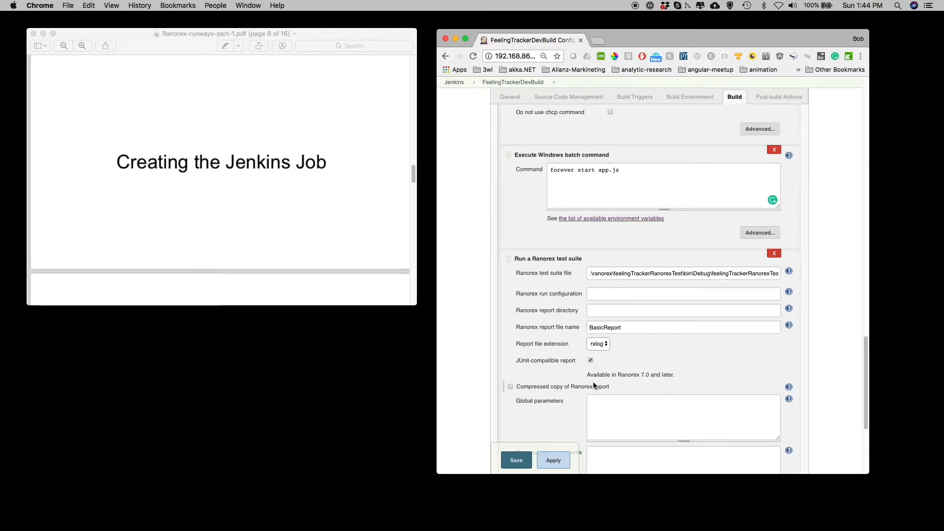
pyautogui.scroll(-1, 593, 385)
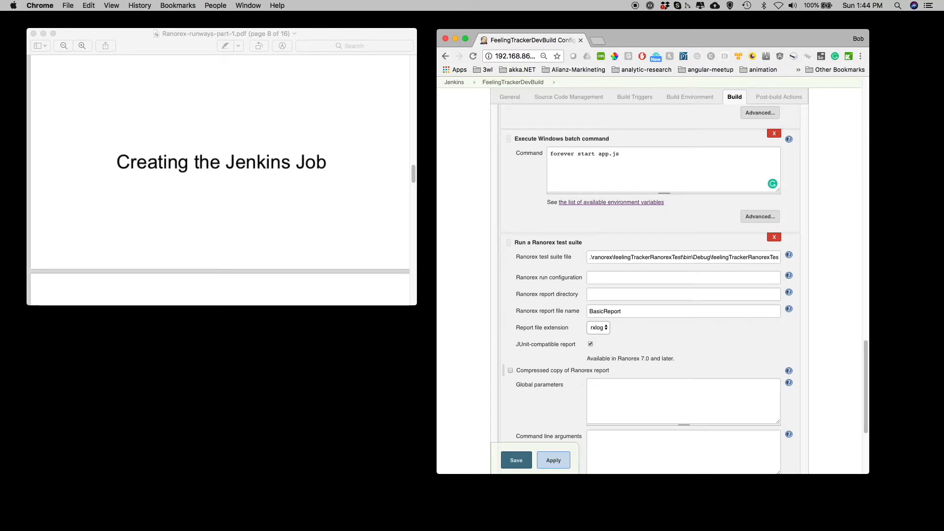
pyautogui.scroll(-5, 590, 366)
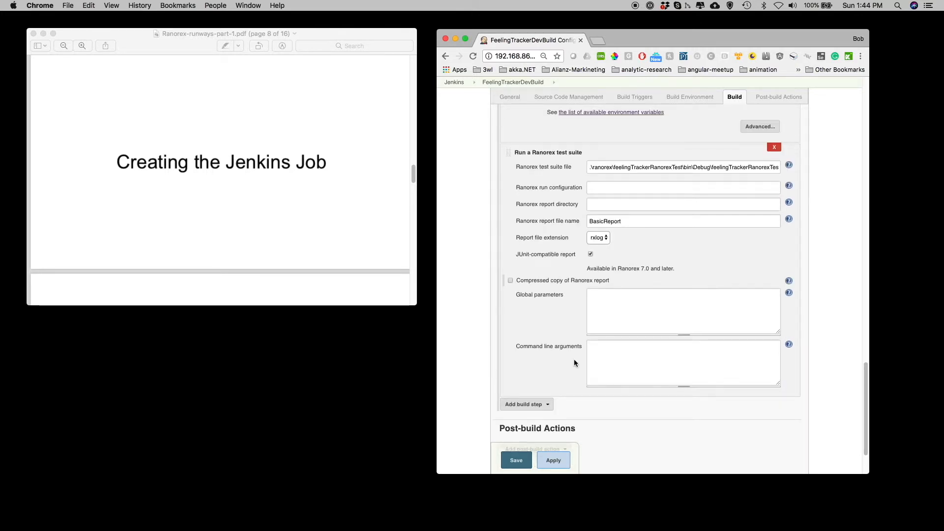
pyautogui.click(547, 404)
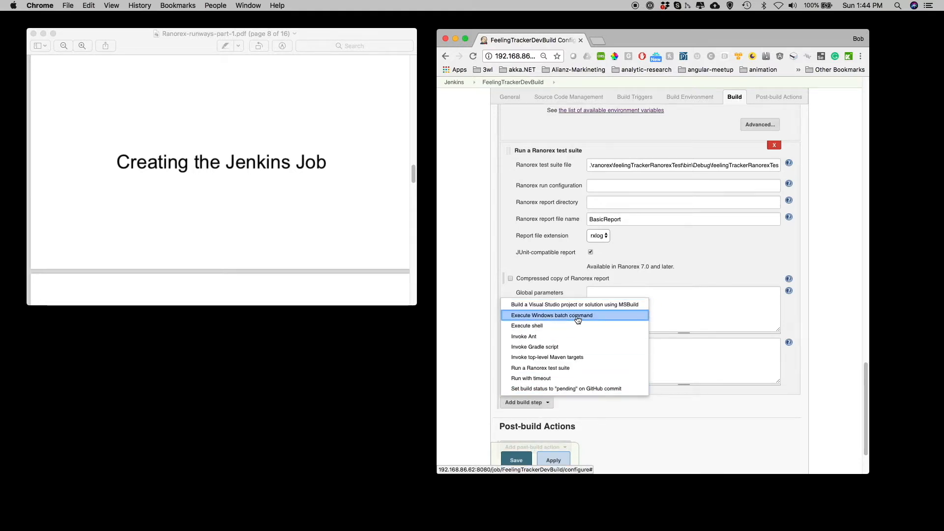
pyautogui.click(563, 315)
pyautogui.press('super+Tab')
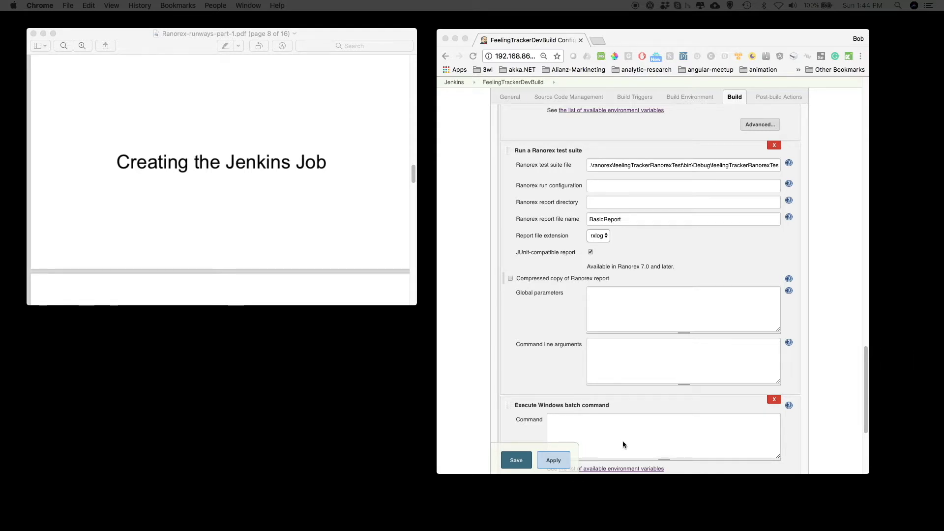
pyautogui.click(584, 422)
pyautogui.write('taskkill /im node.exe /F')
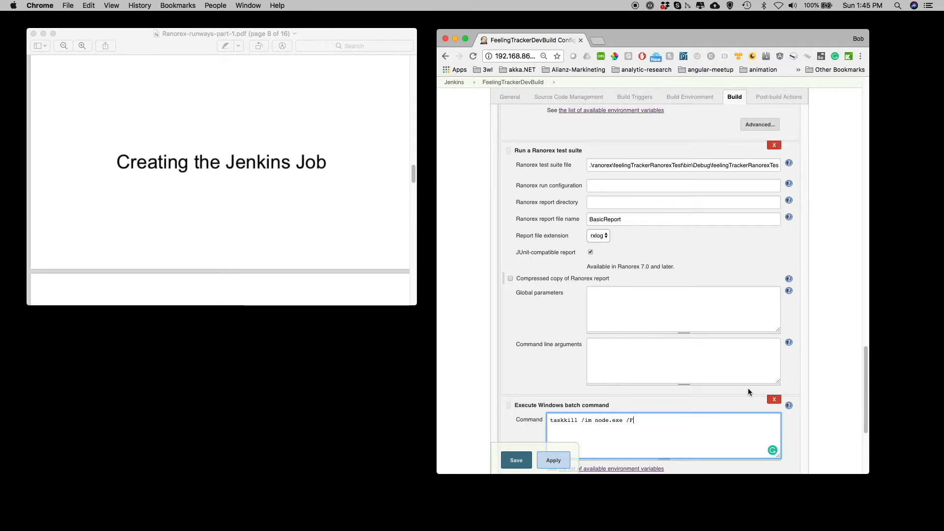
# - Add a Publish JUnit test result report post-build action
pyautogui.scroll(-5, 738, 393)
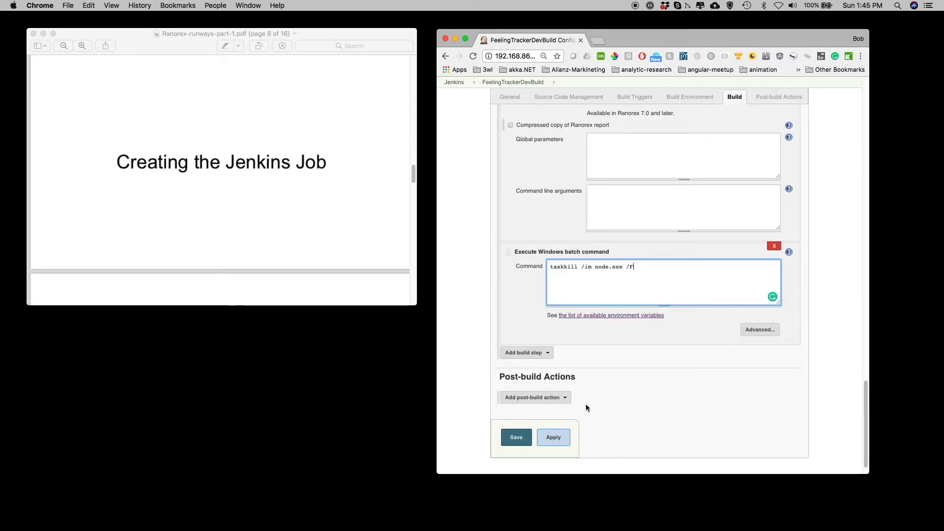
pyautogui.click(564, 397)
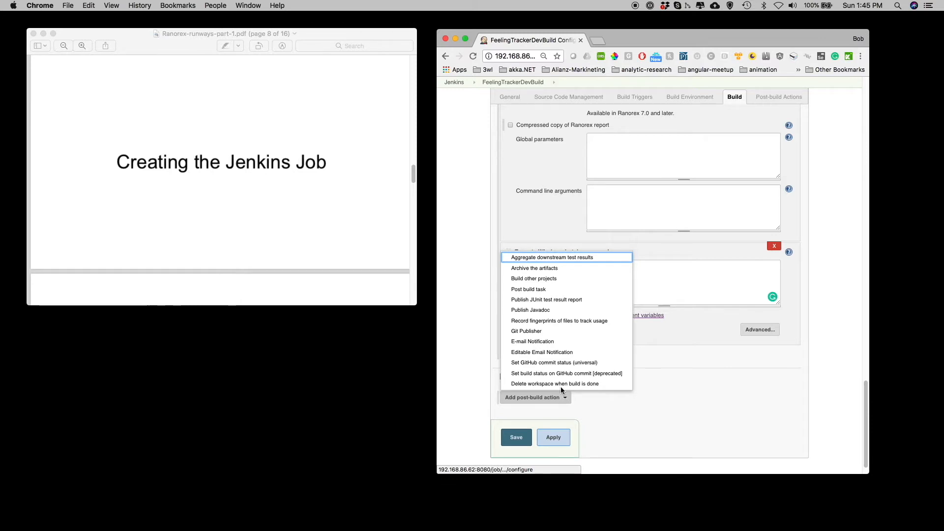
pyautogui.click(546, 299)
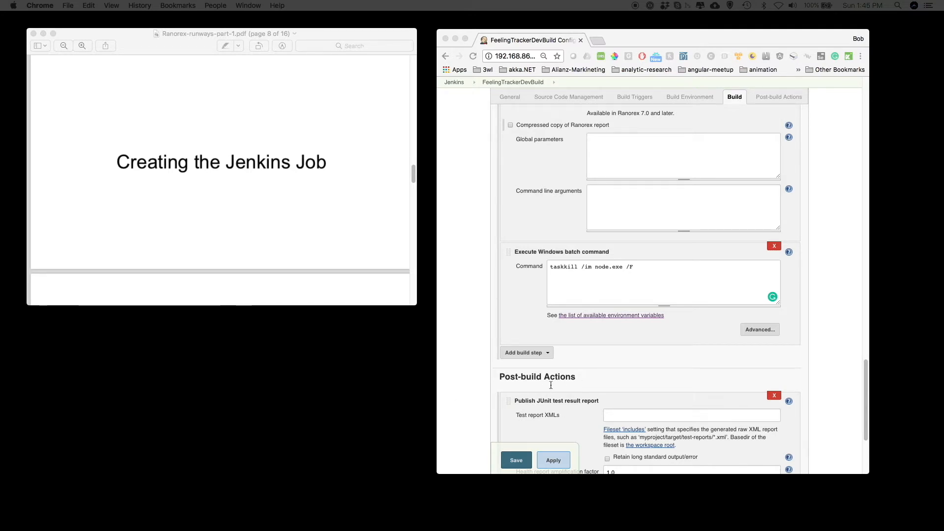
# - Paste the Ranorex BasicReport.rxlog.junit.xml path from bin\Debug into the JUnit test report XMLs field
pyautogui.scroll(-1, 542, 348)
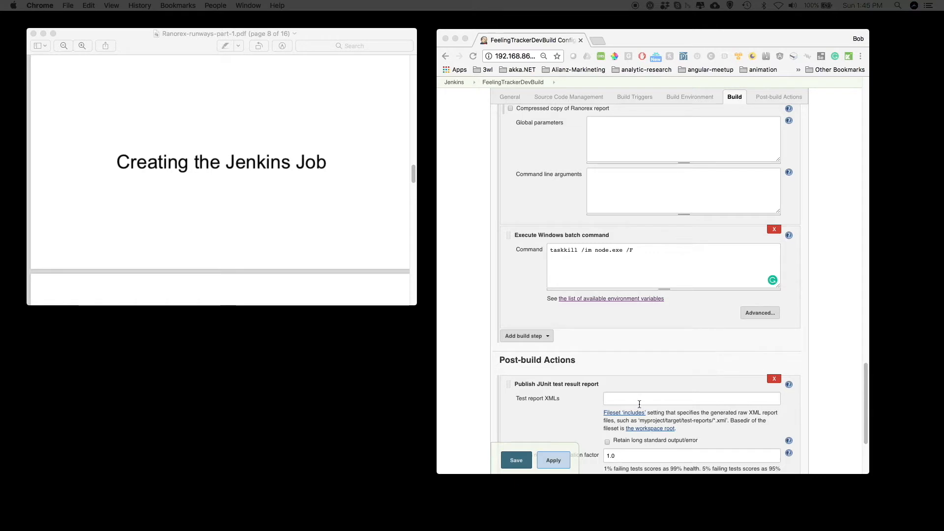
pyautogui.click(638, 399)
pyautogui.press('super+v')
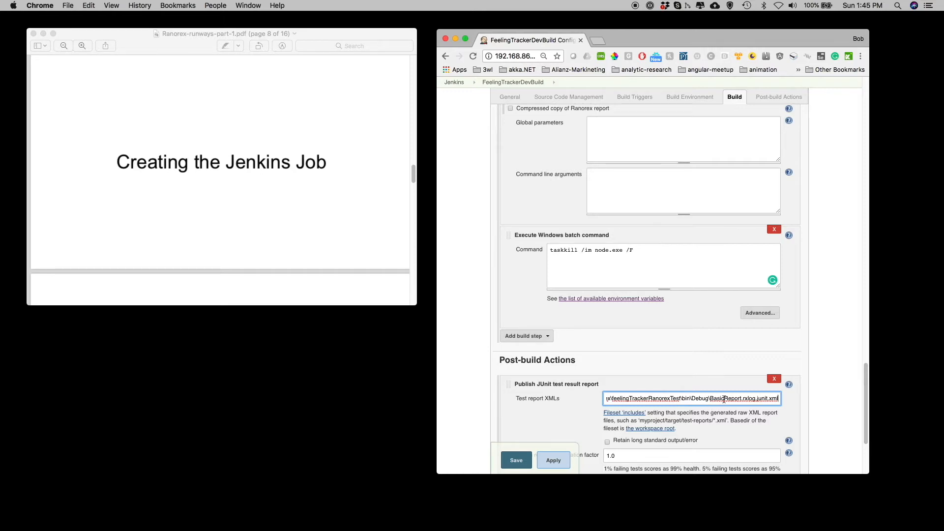
# - Compare the Ranorex report file name with the report name inside the JUnit test report path
pyautogui.scroll(15, 709, 369)
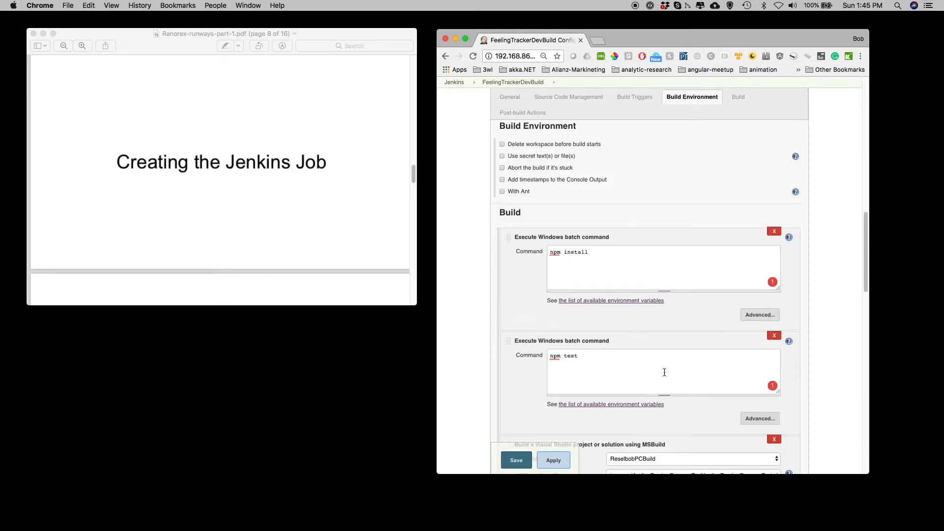
pyautogui.scroll(10, 664, 373)
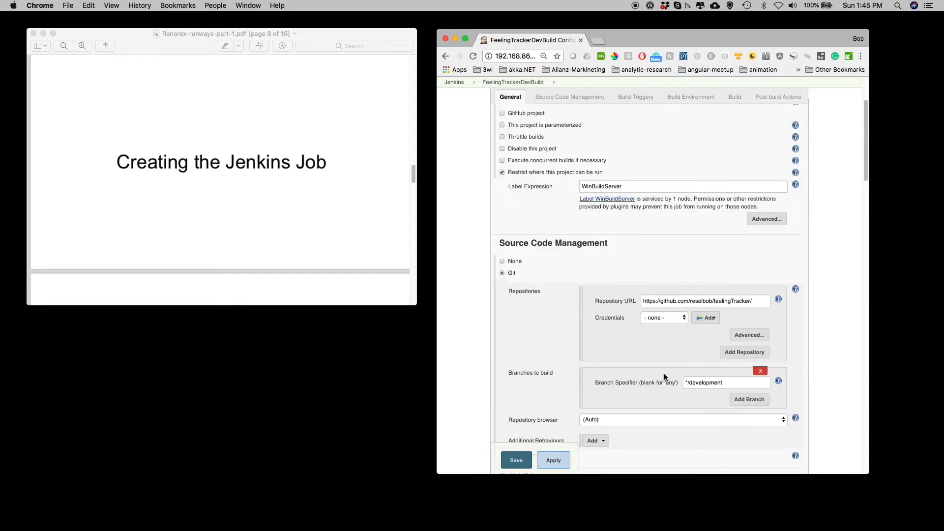
pyautogui.scroll(-15, 664, 375)
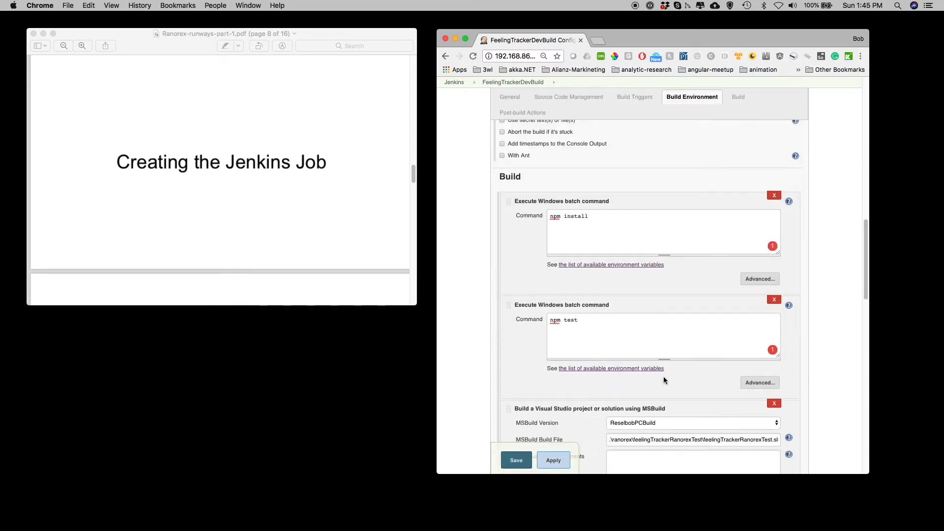
pyautogui.scroll(-5, 663, 378)
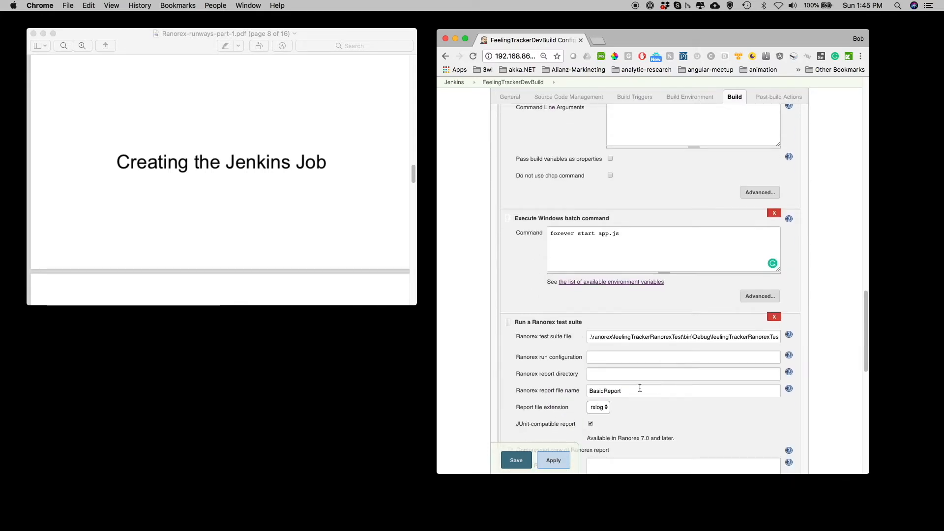
pyautogui.click(627, 391)
pyautogui.moveTo(627, 391); pyautogui.dragTo(584, 393)
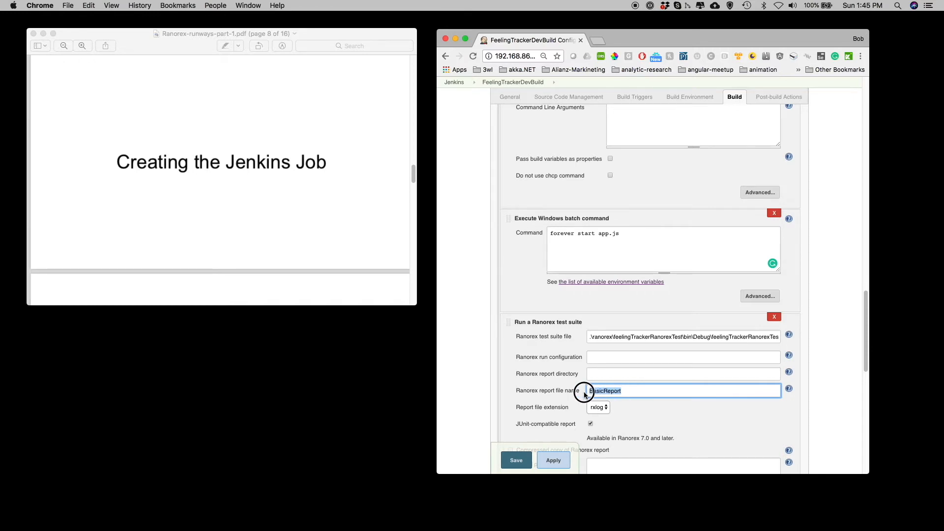
pyautogui.scroll(-10, 655, 368)
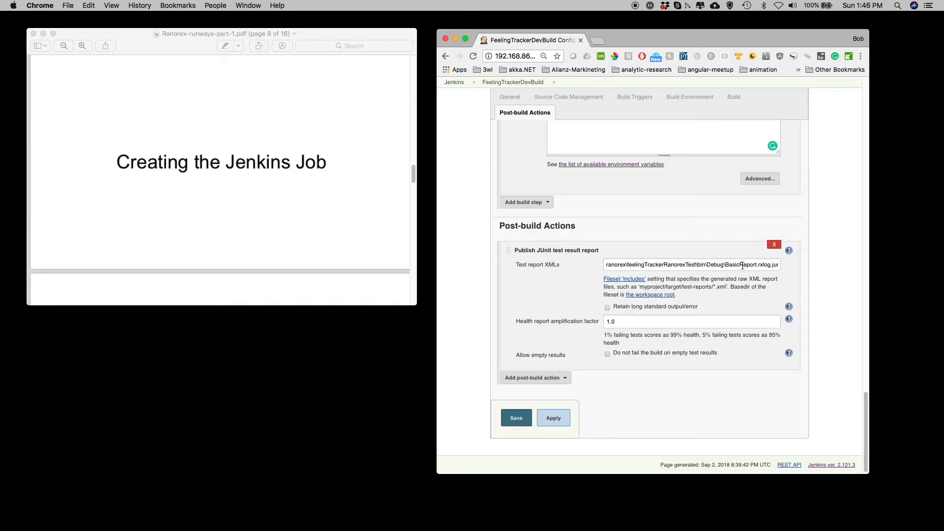
pyautogui.click(742, 266)
pyautogui.doubleClick(742, 266)
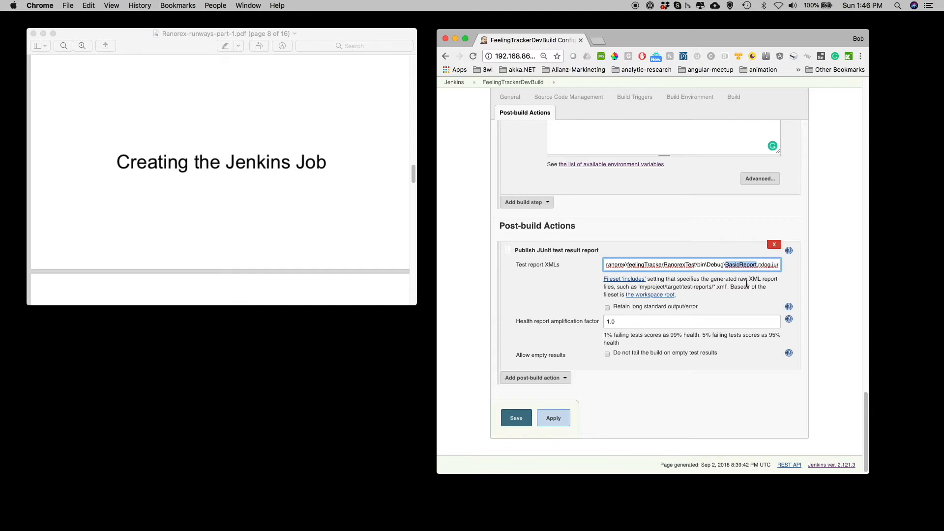
# - Review the job description, Git repository URL, branch specifier and Poll SCM schedule
pyautogui.scroll(20, 638, 269)
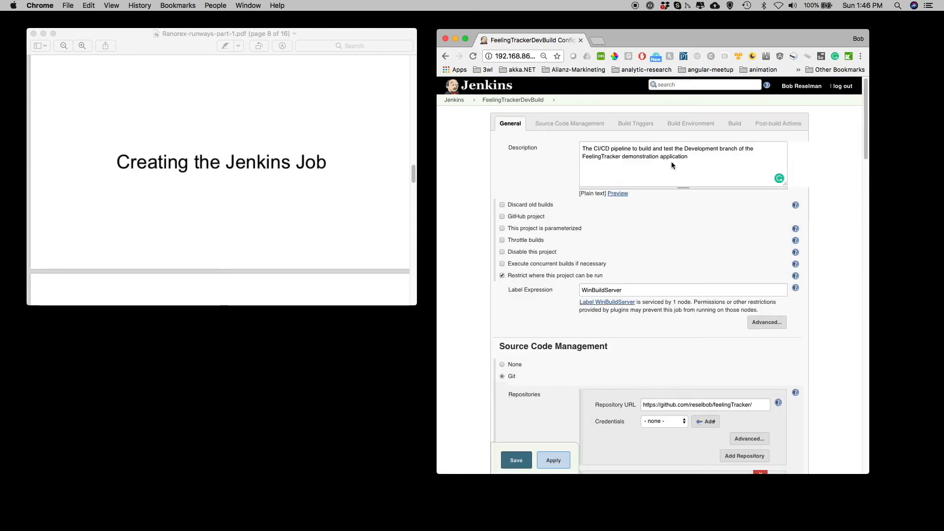
pyautogui.moveTo(689, 155); pyautogui.dragTo(580, 148)
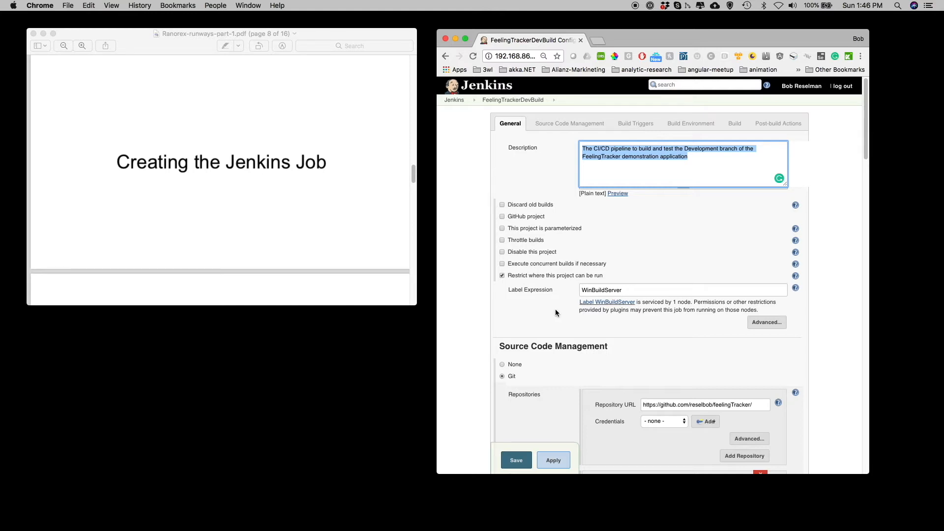
pyautogui.scroll(-3, 555, 313)
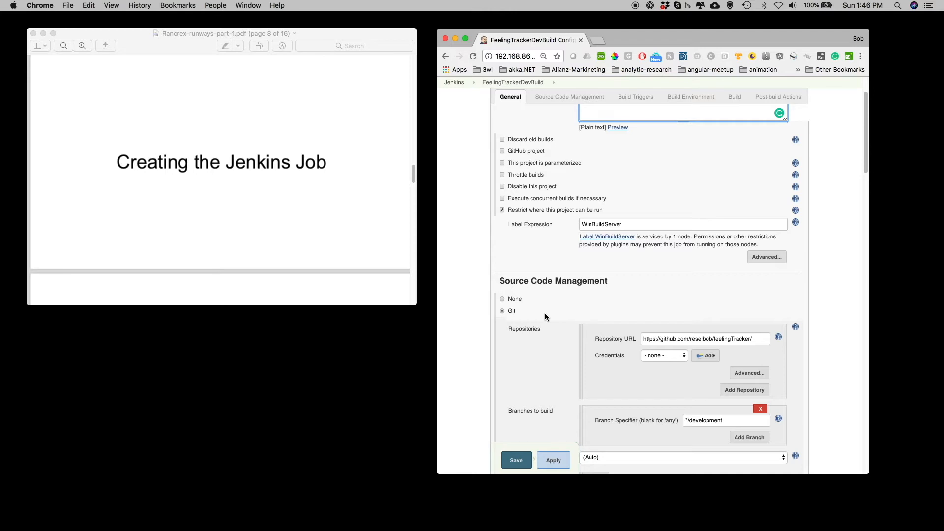
pyautogui.scroll(-1, 545, 316)
pyautogui.moveTo(755, 324); pyautogui.dragTo(621, 326)
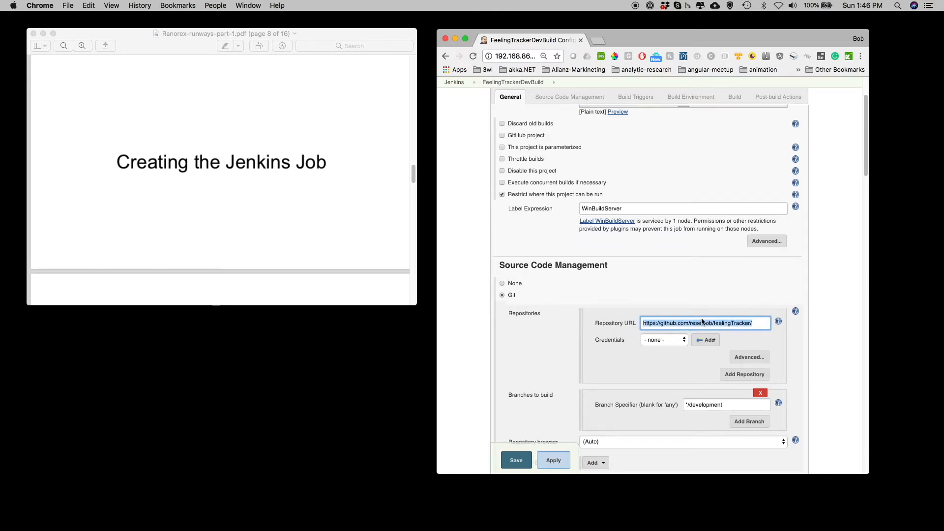
pyautogui.scroll(-1, 701, 309)
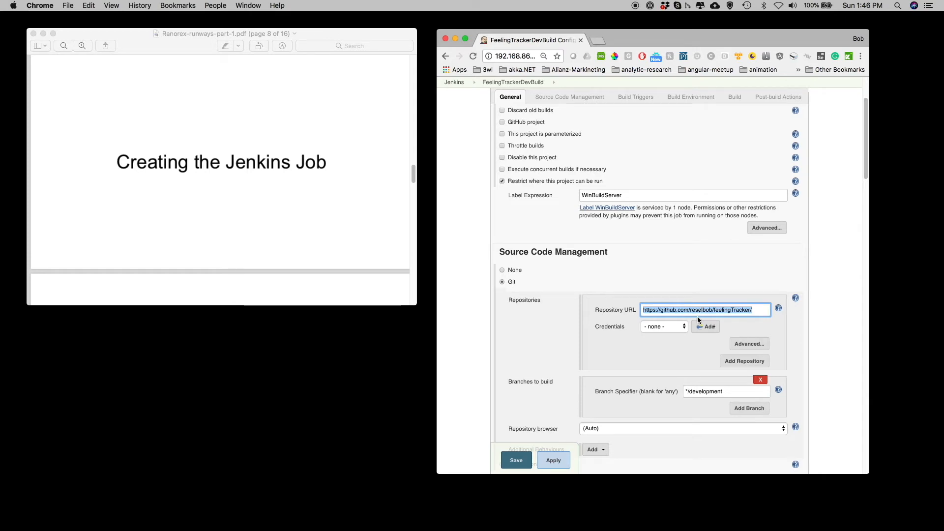
pyautogui.scroll(-1, 699, 320)
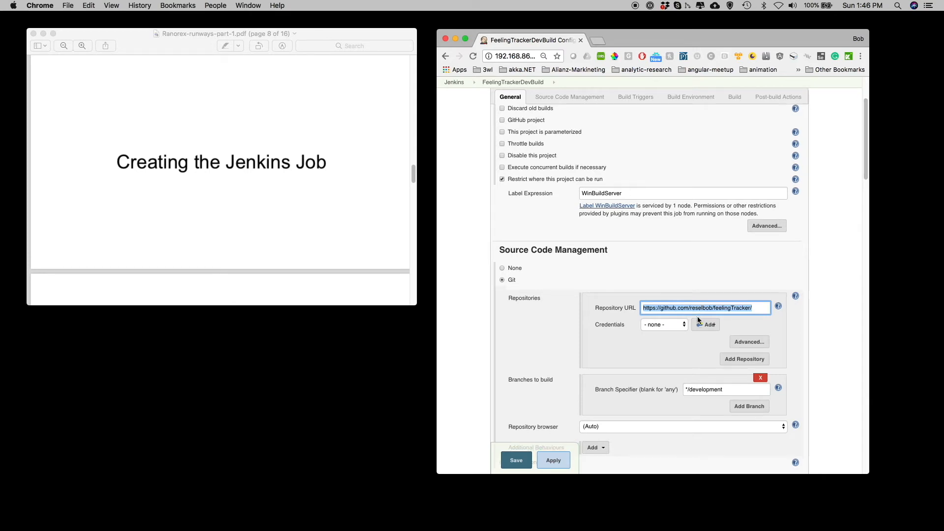
pyautogui.click(732, 390)
pyautogui.moveTo(731, 391); pyautogui.dragTo(649, 388)
pyautogui.scroll(-1, 647, 384)
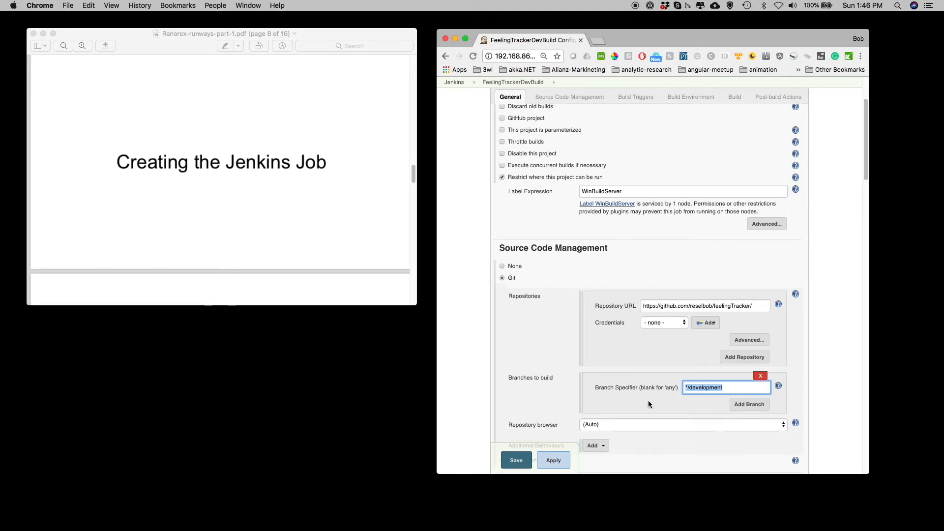
pyautogui.scroll(-5, 648, 401)
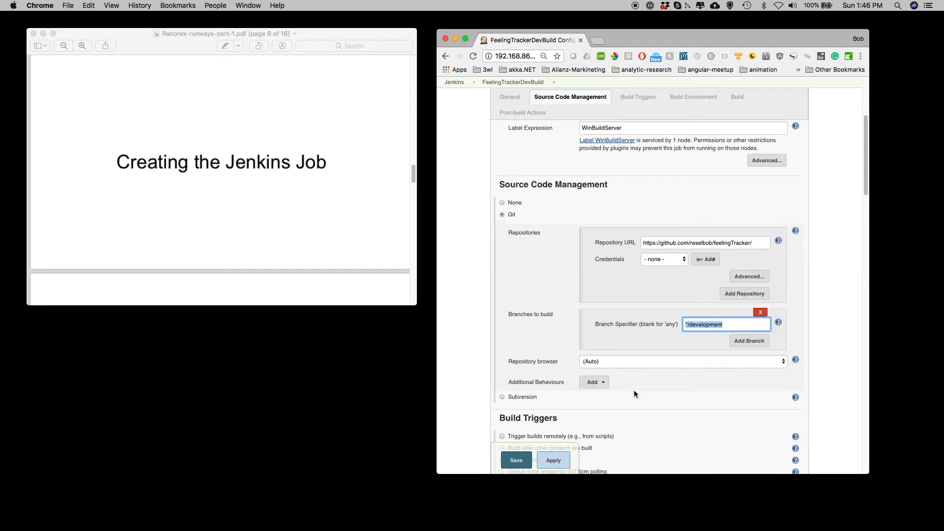
pyautogui.scroll(-4, 633, 391)
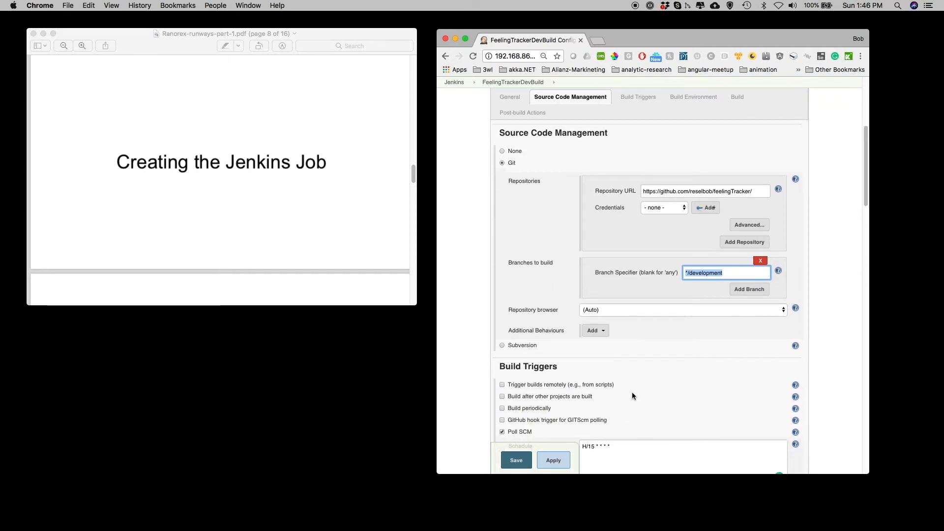
pyautogui.scroll(-3, 633, 393)
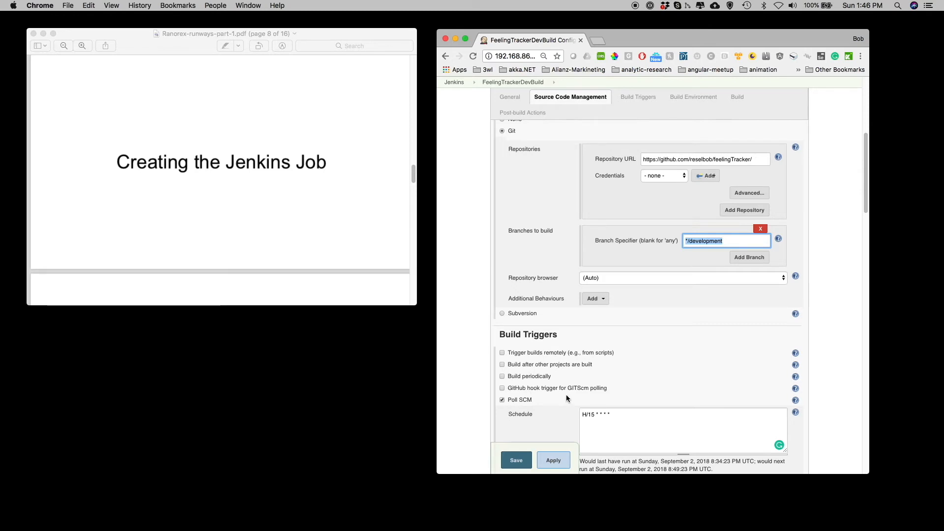
pyautogui.moveTo(621, 414); pyautogui.dragTo(565, 416)
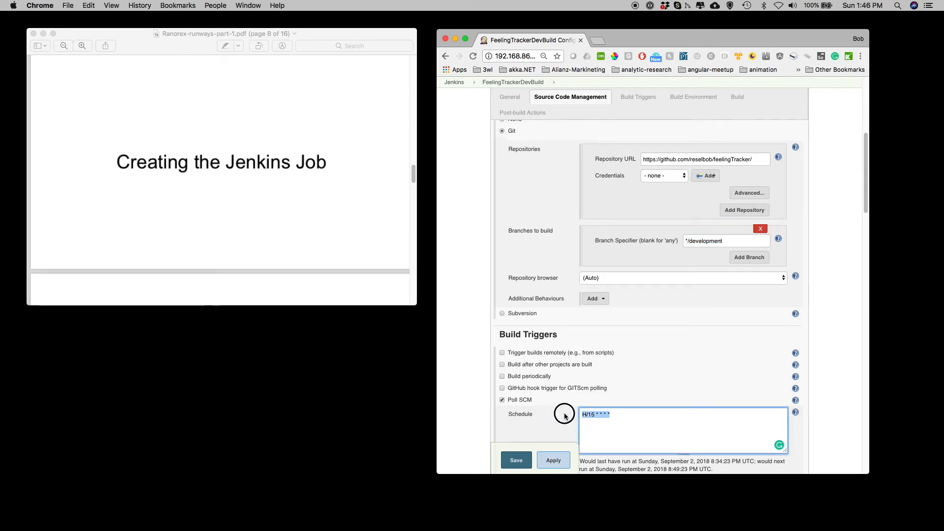
pyautogui.scroll(-5, 627, 384)
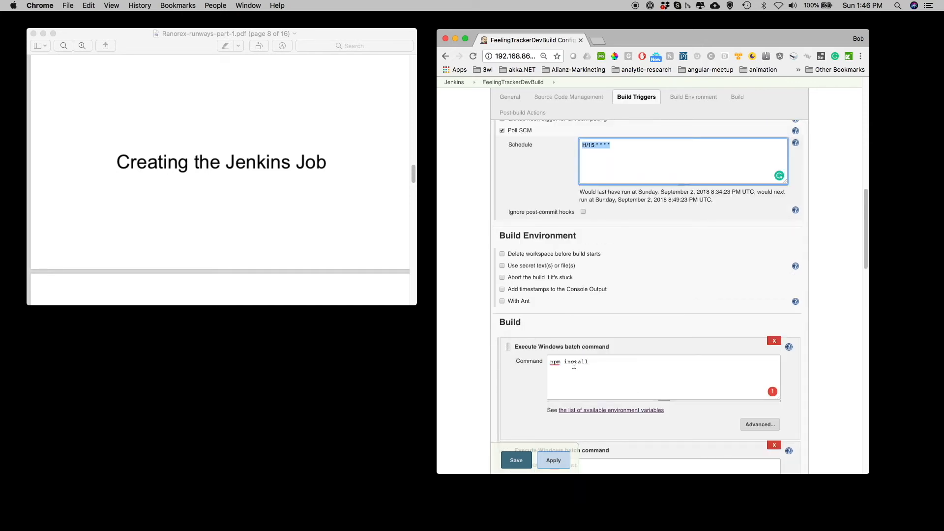
# - Review the npm install, npm test, MSBuild and forever start app.js build steps
pyautogui.moveTo(592, 364); pyautogui.dragTo(547, 363)
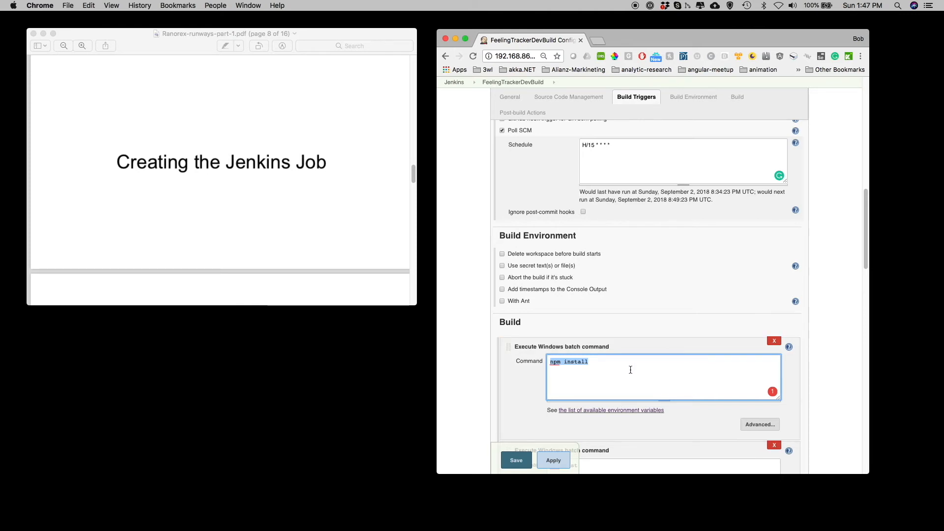
pyautogui.scroll(-5, 624, 369)
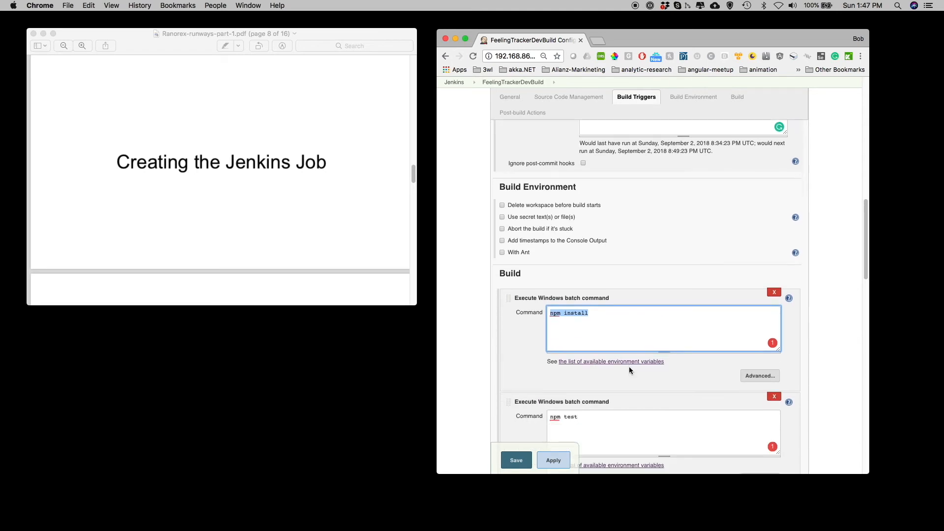
pyautogui.moveTo(606, 337); pyautogui.dragTo(551, 337)
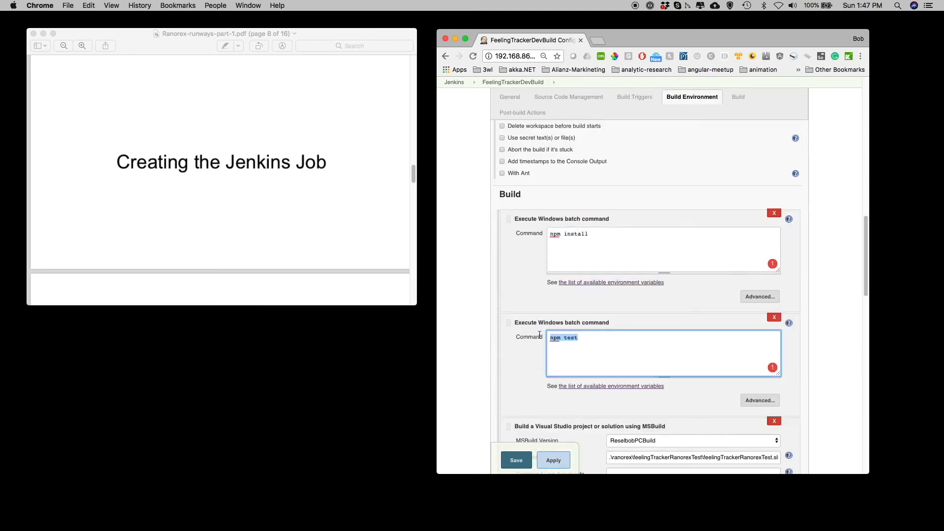
pyautogui.scroll(-3, 604, 340)
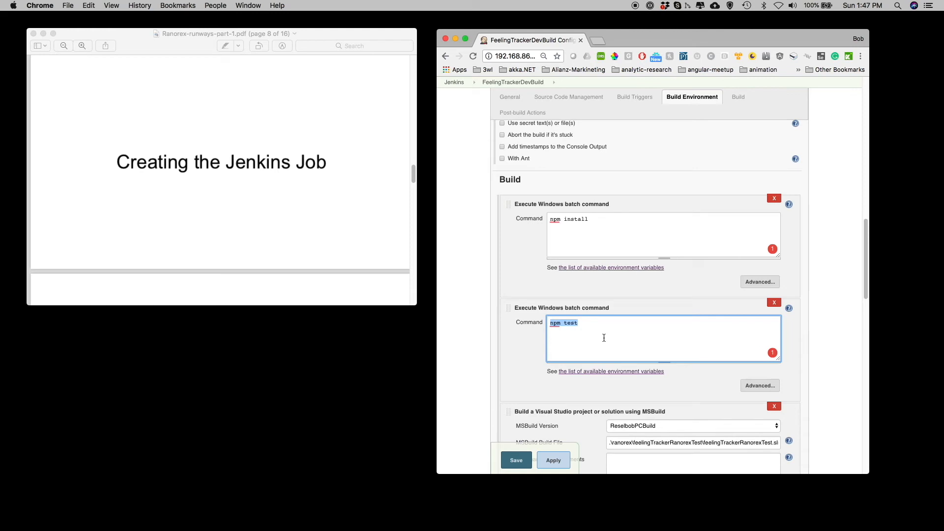
pyautogui.scroll(-2, 604, 340)
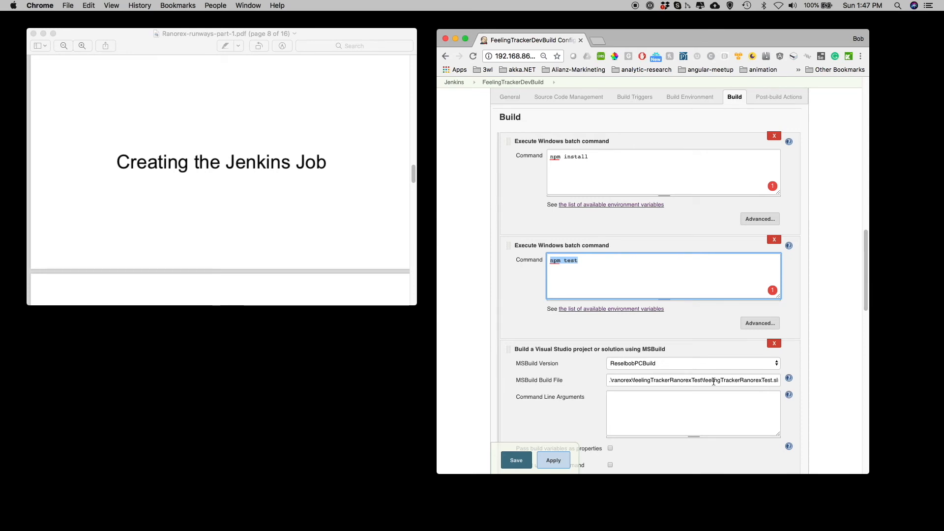
pyautogui.scroll(-1, 736, 380)
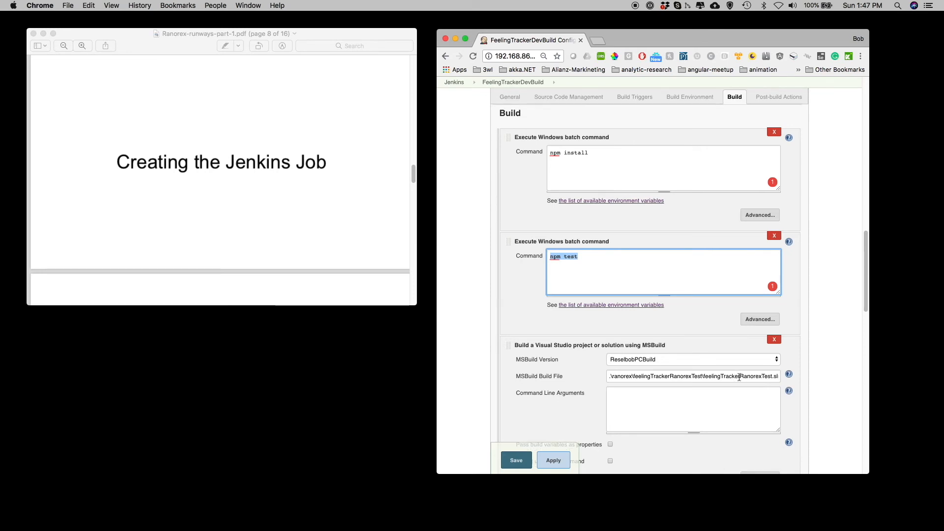
pyautogui.scroll(-6, 739, 377)
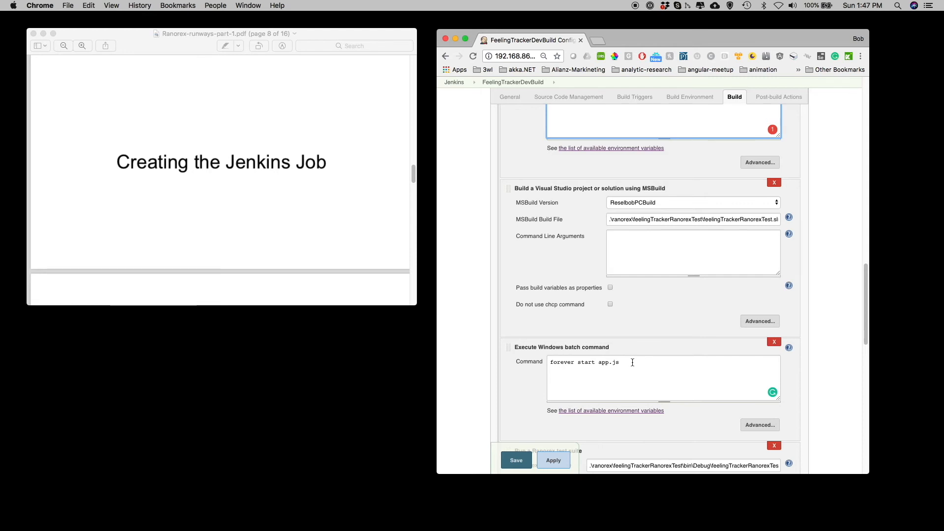
pyautogui.moveTo(632, 362); pyautogui.dragTo(531, 362)
pyautogui.scroll(-3, 600, 344)
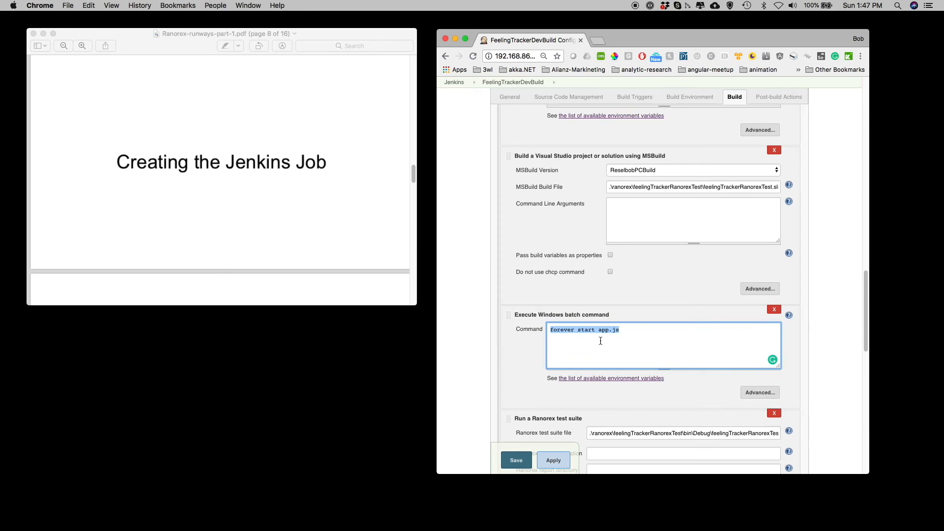
pyautogui.scroll(-1, 612, 372)
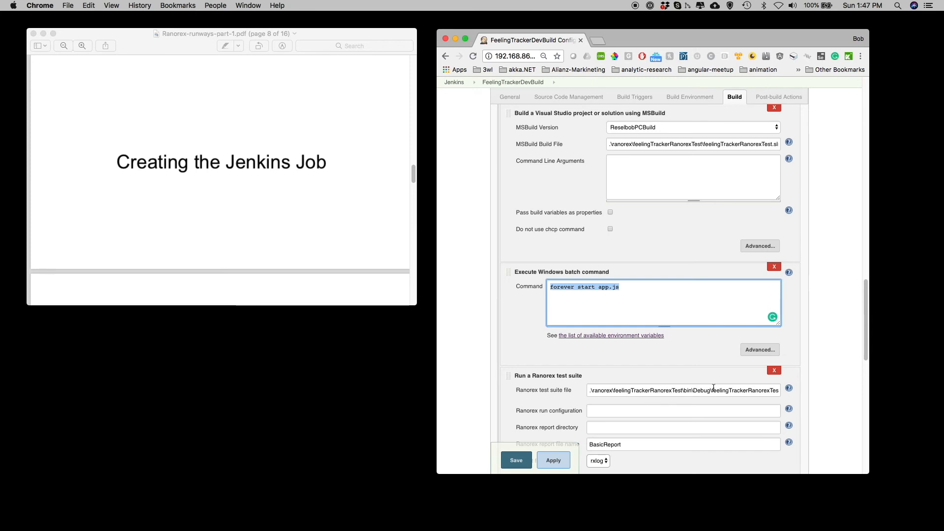
# - Review the Ranorex test suite step settings and the final taskkill build step
pyautogui.moveTo(767, 390)
pyautogui.mouseDown()
pyautogui.moveTo(792, 390)
pyautogui.moveTo(780, 393)
pyautogui.mouseUp()
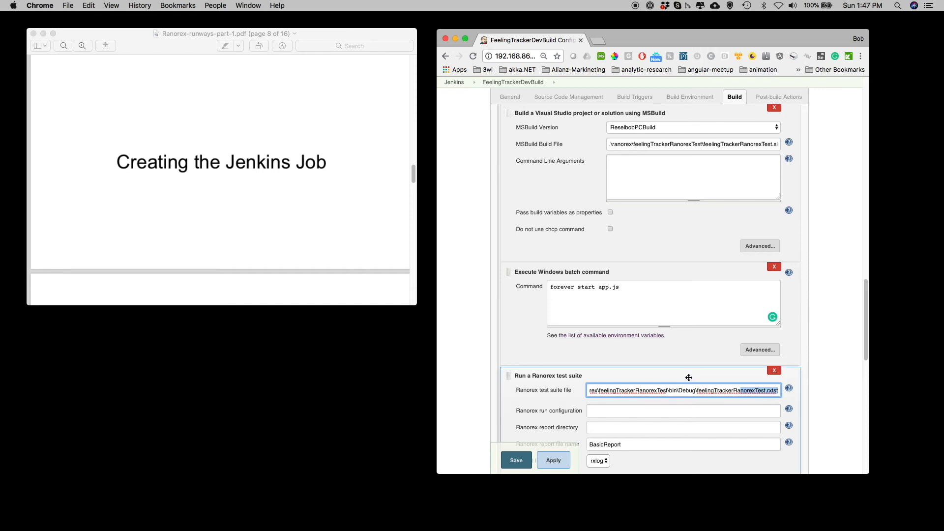
pyautogui.scroll(-1, 682, 379)
pyautogui.scroll(-1, 680, 377)
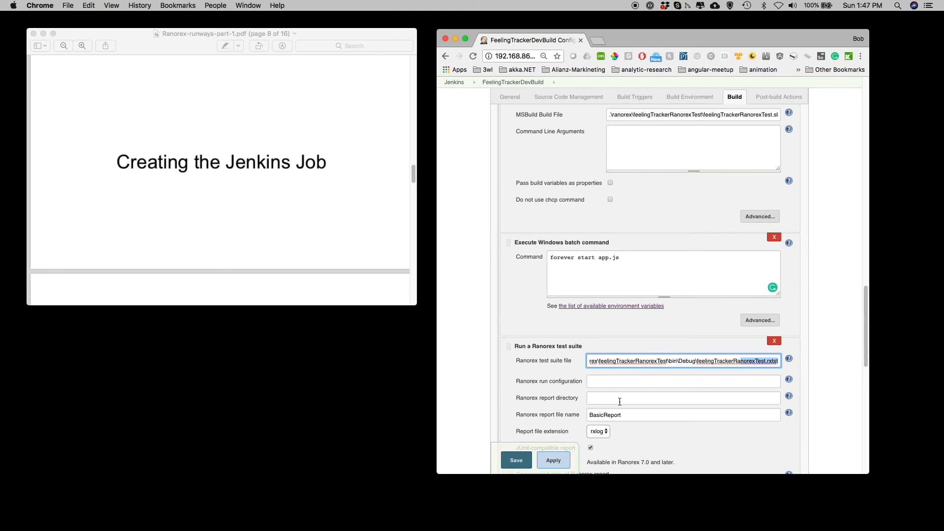
pyautogui.scroll(-1, 639, 398)
pyautogui.scroll(-1, 618, 430)
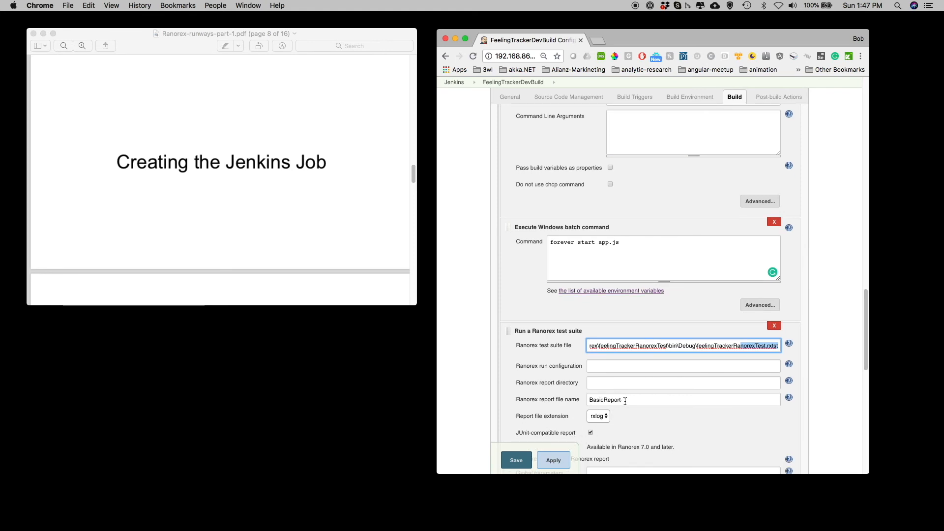
pyautogui.scroll(-4, 629, 384)
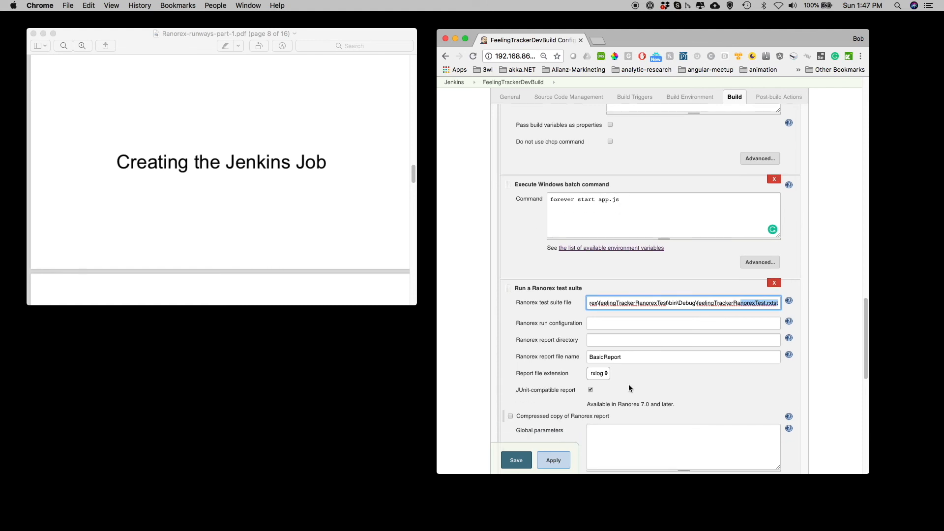
pyautogui.scroll(-10, 629, 385)
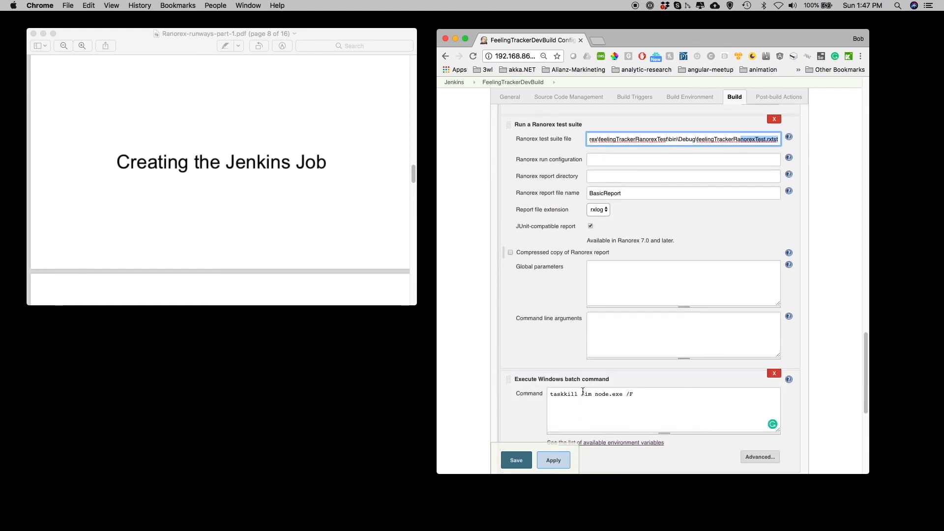
# - Review the taskkill batch command and the JUnit test report XML path, then save the job configuration
pyautogui.moveTo(633, 394); pyautogui.dragTo(537, 394)
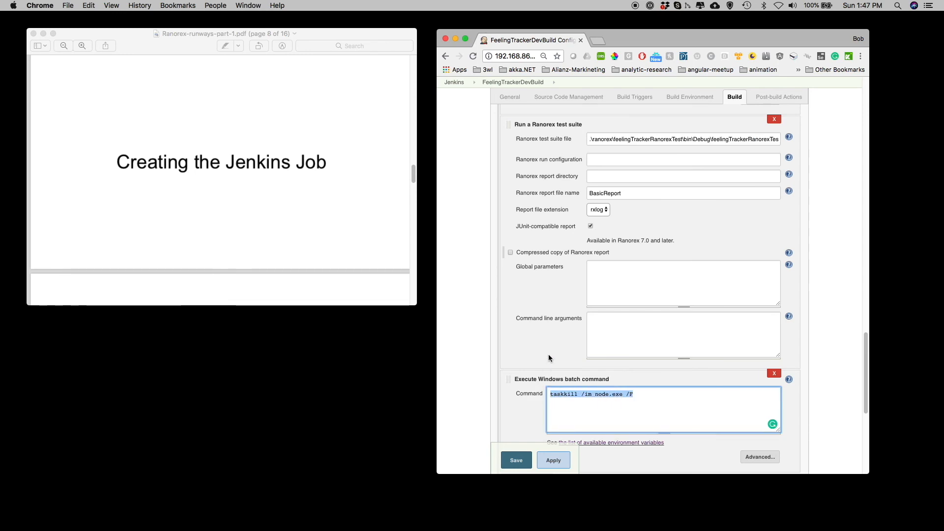
pyautogui.scroll(-3, 549, 358)
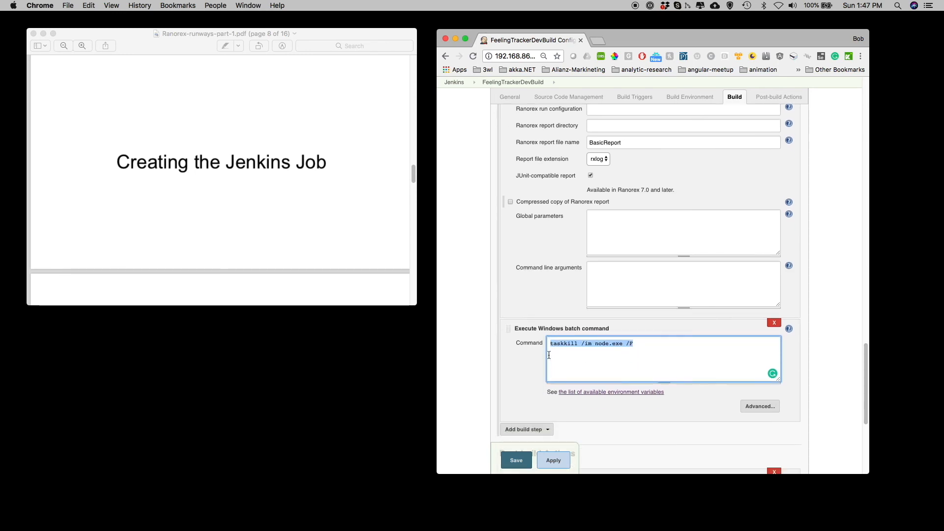
pyautogui.click(633, 359)
pyautogui.scroll(-5, 623, 364)
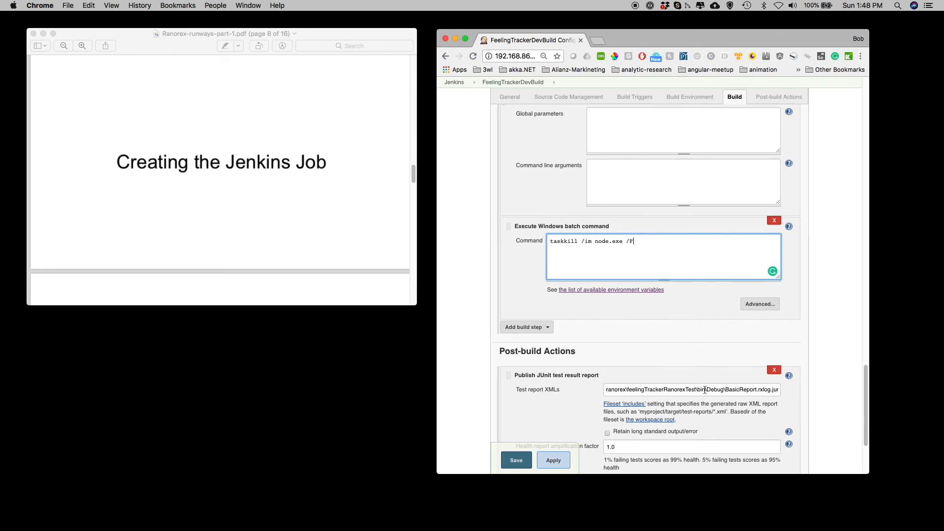
pyautogui.click(704, 391)
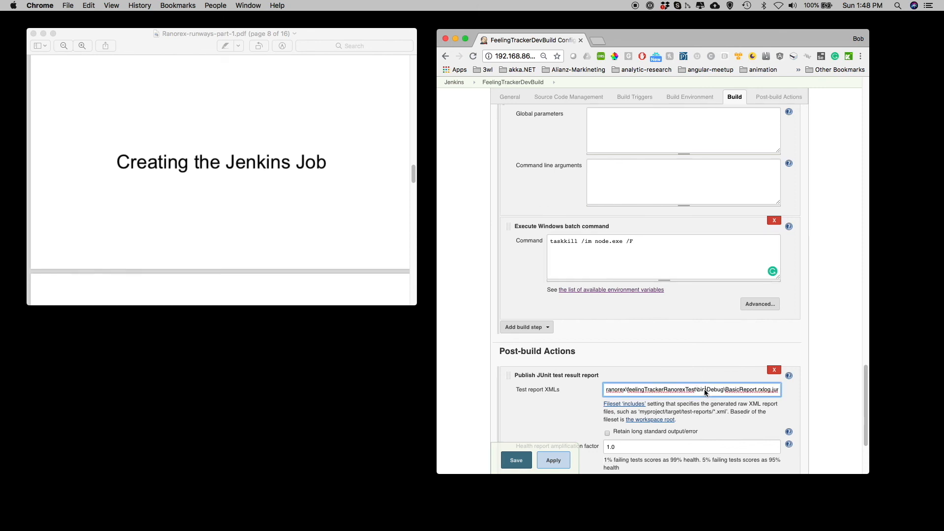
pyautogui.scroll(-2, 704, 392)
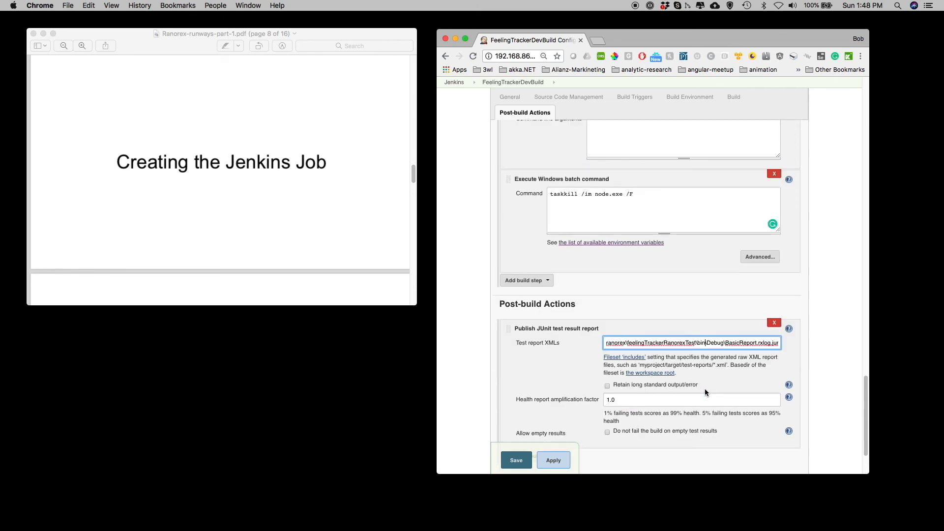
pyautogui.scroll(-1, 704, 392)
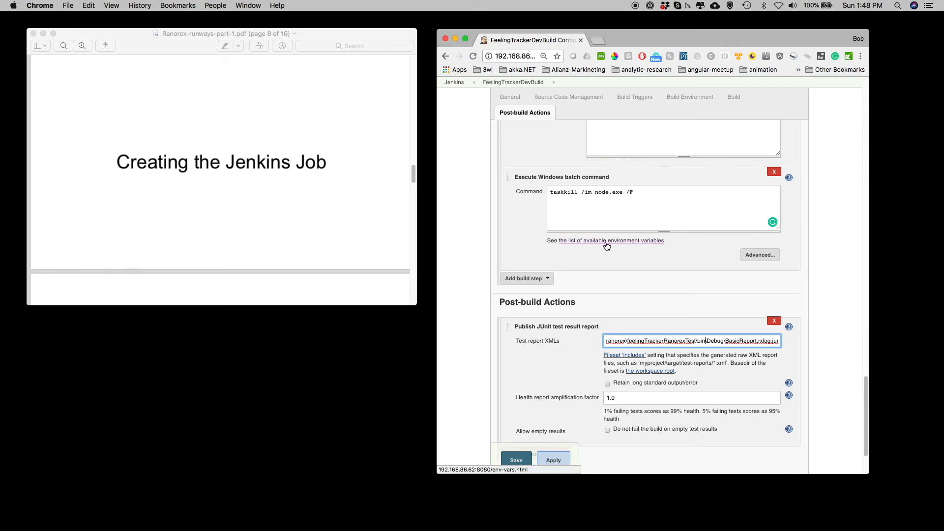
pyautogui.scroll(-1, 624, 246)
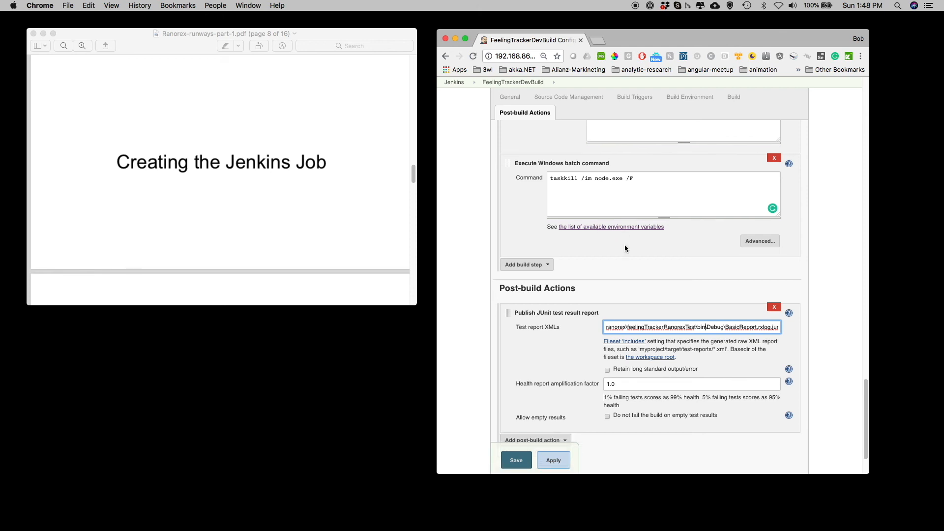
pyautogui.click(524, 465)
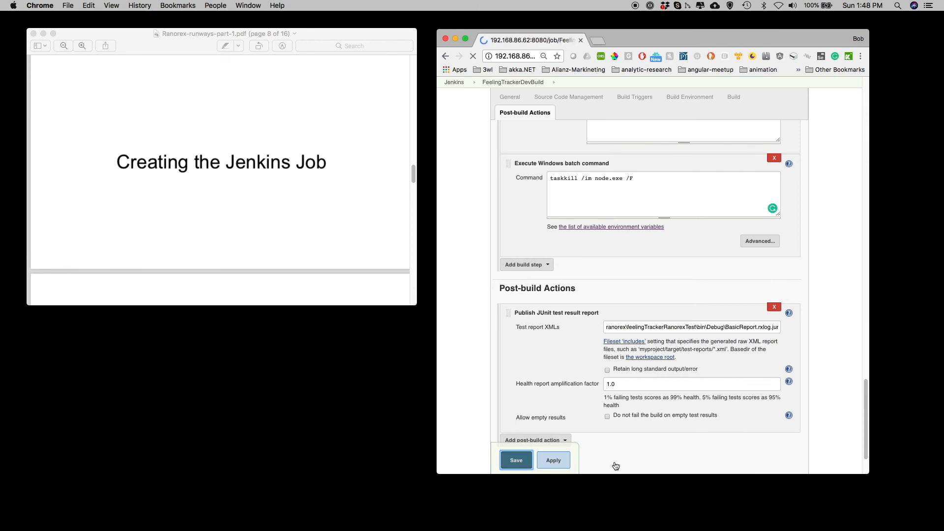